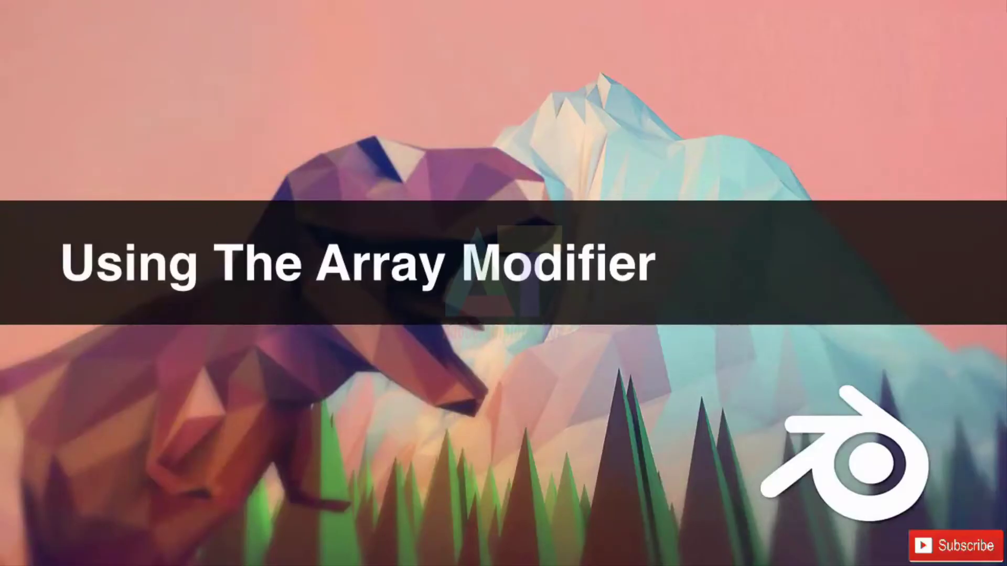
Step: Advance the Keynote presentation from the title slide to the 'In This Video…' overview slide
key(Right)
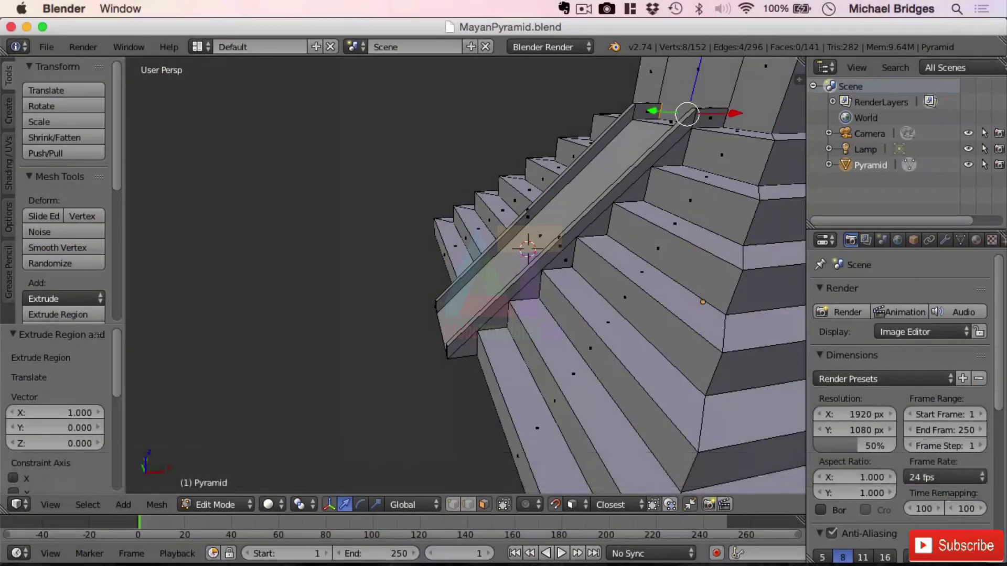
Step: Frame the pyramid's staircase, make Pyramid the active object, and widen the Outliner/Properties area
scroll(520, 272, down, 4)
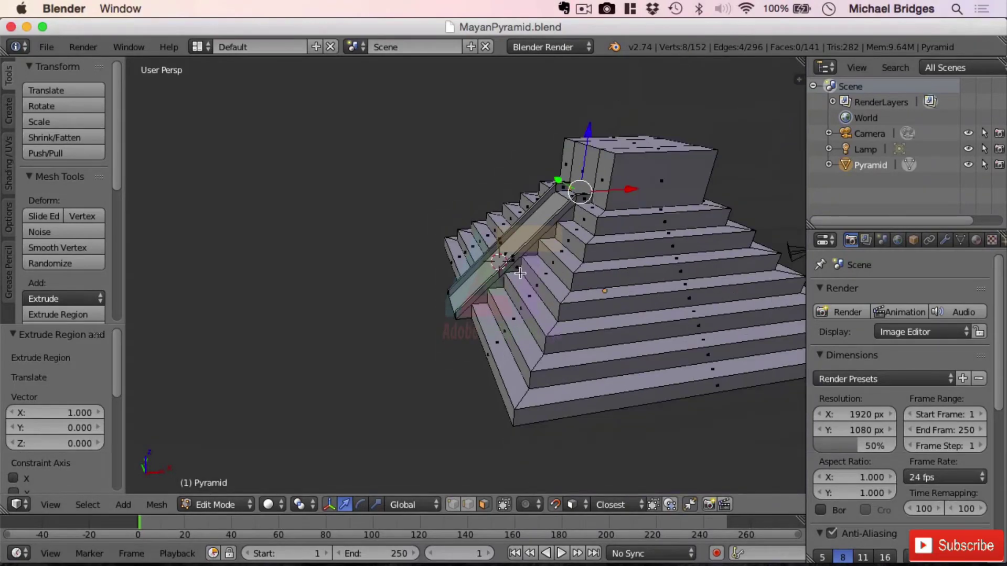
mouse_move(520, 273)
middle_down()
mouse_move(469, 277)
mouse_move(592, 217)
mouse_move(701, 281)
mouse_move(524, 247)
mouse_move(538, 279)
middle_up()
shift+middle_drag(670, 249, 599, 280)
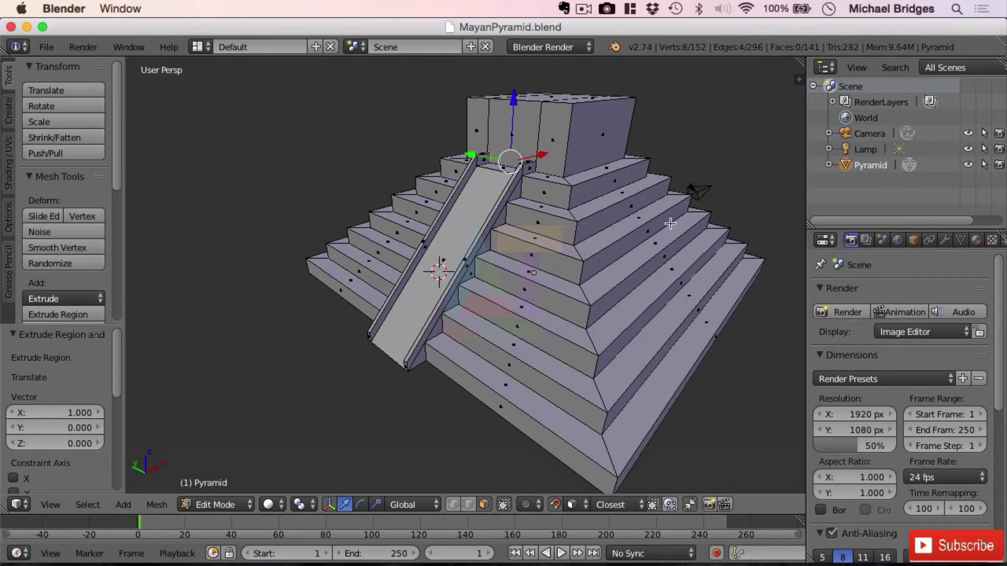
click(870, 165)
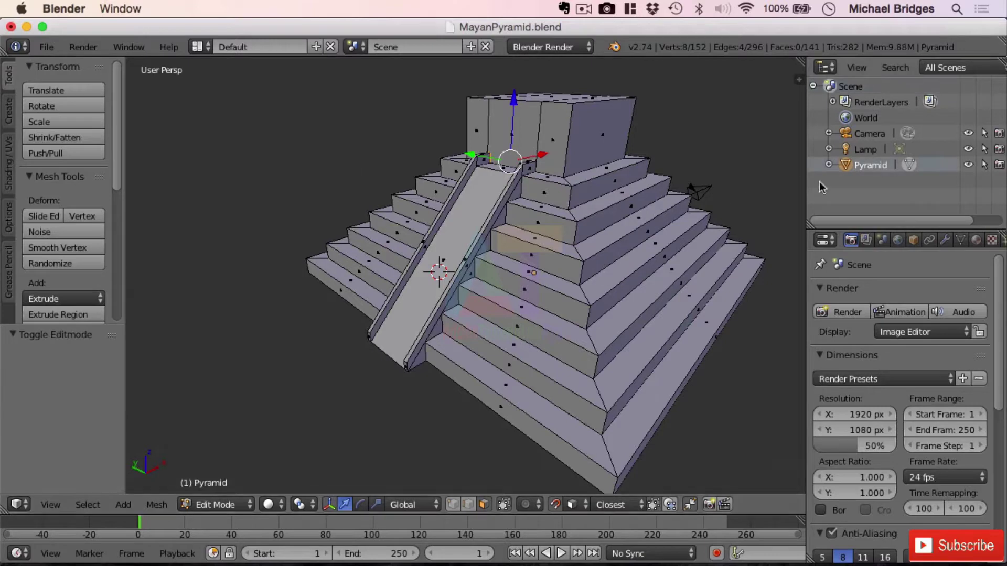
click(822, 241)
drag(806, 176, 768, 178)
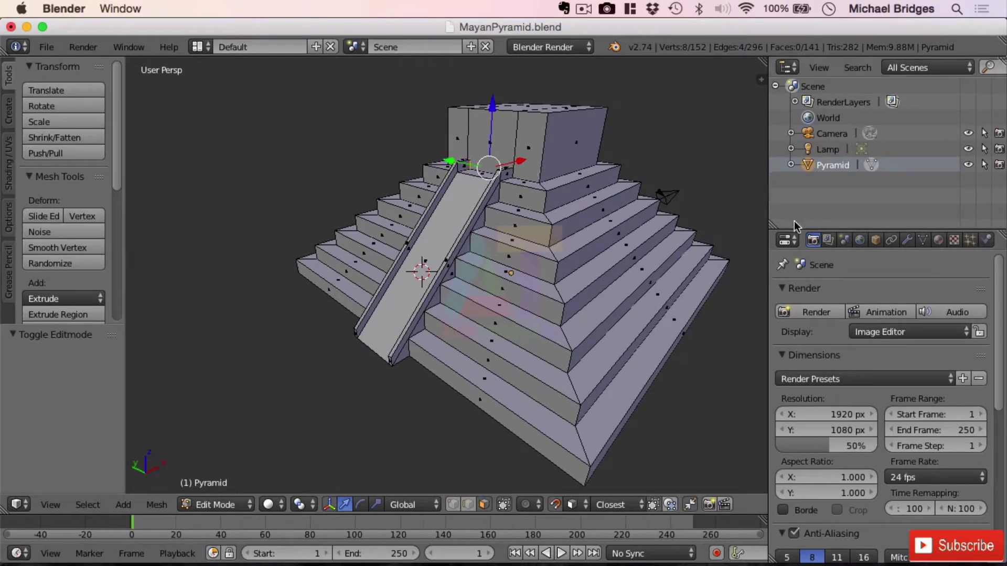
Step: Add an Array modifier to Pyramid, creating a second copy at relative offset 1.000
click(907, 240)
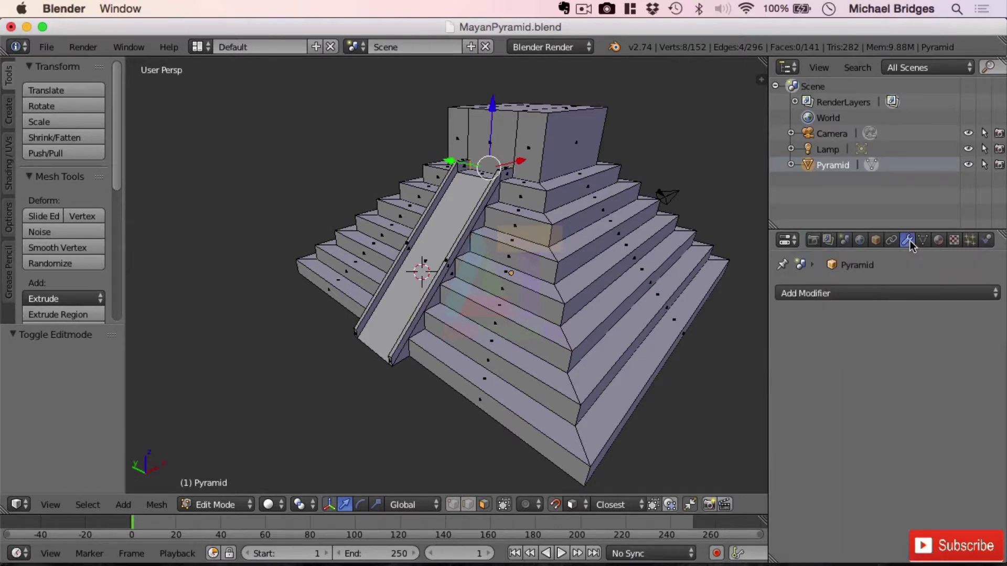
click(832, 294)
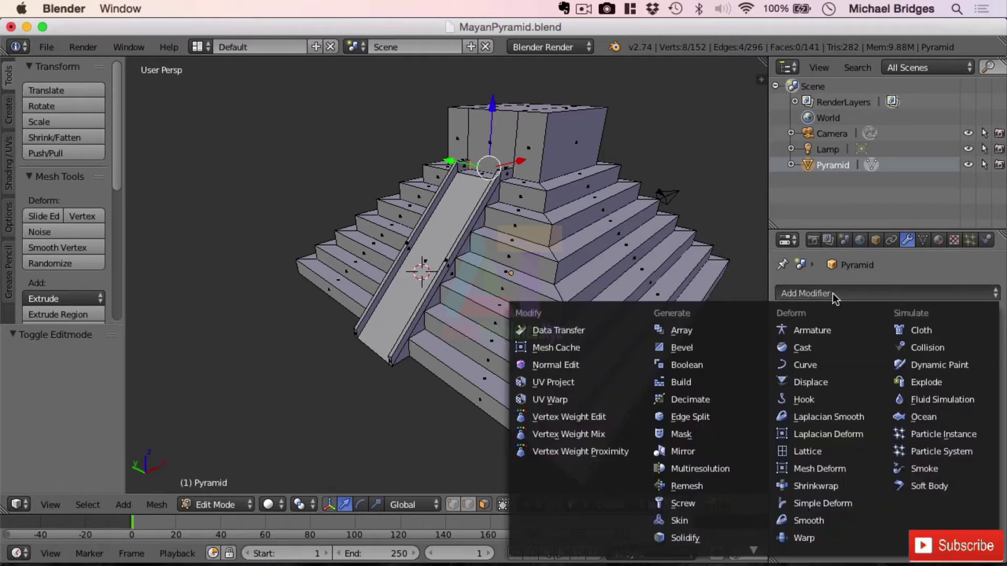
key(Escape)
click(807, 293)
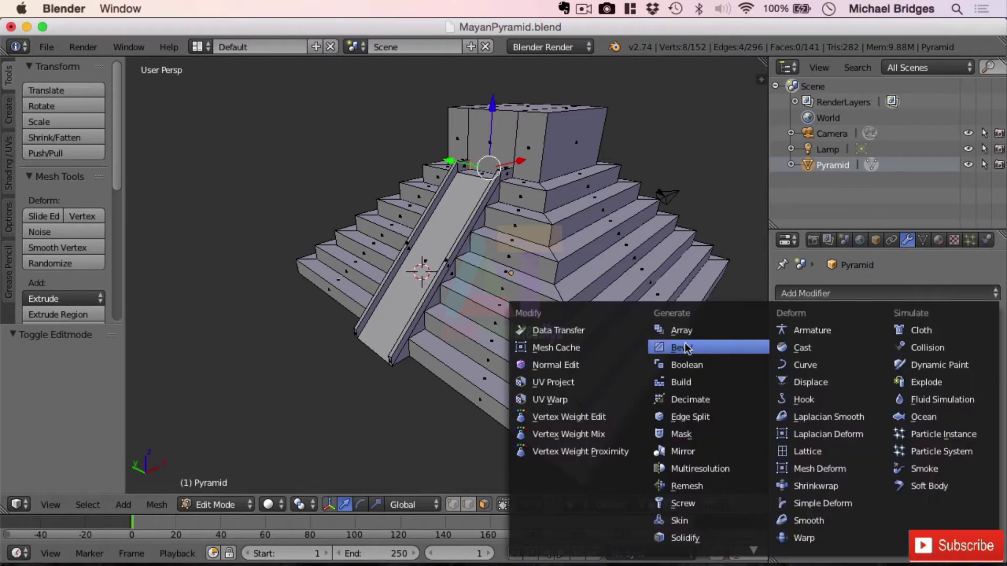
click(691, 333)
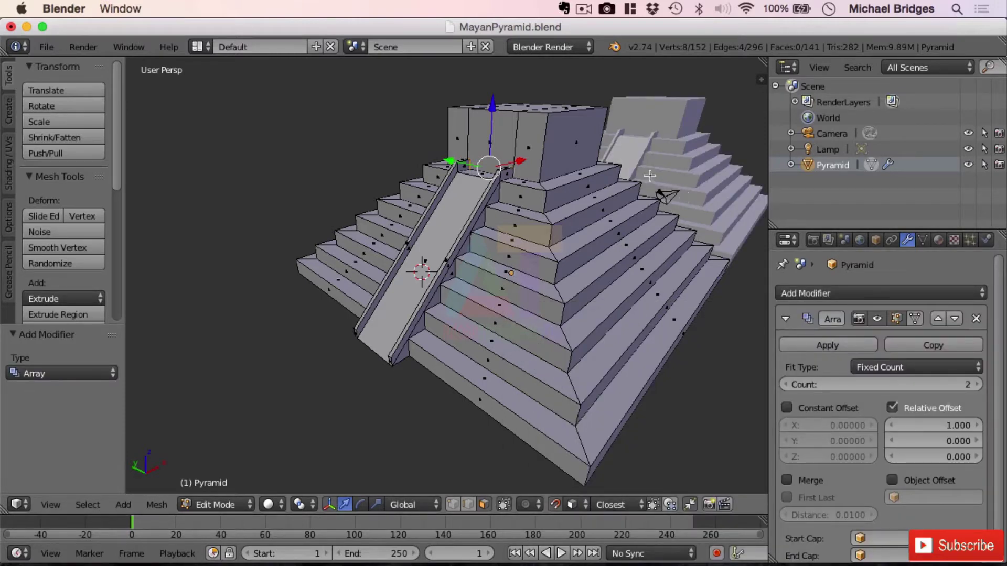
scroll(663, 201, down, 4)
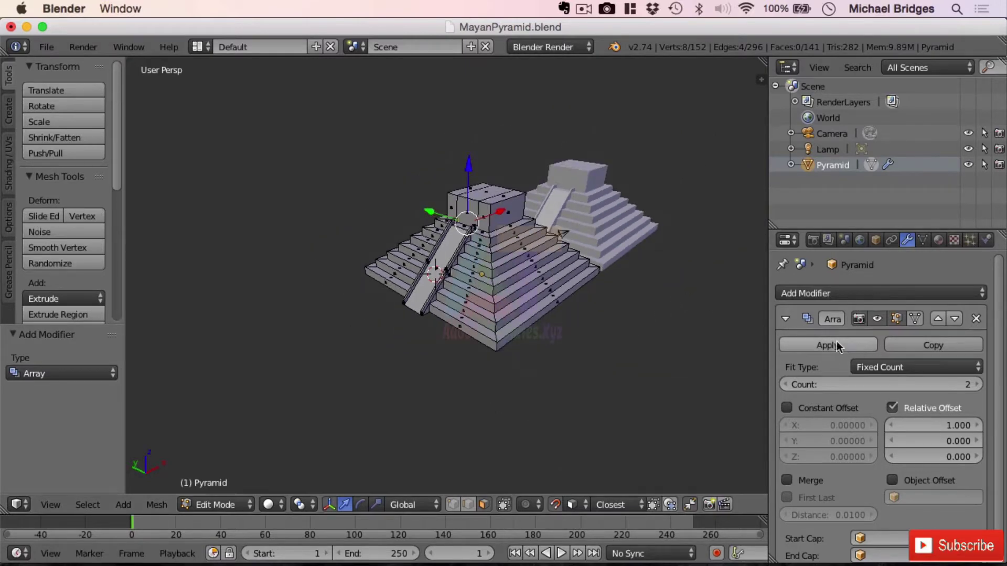
Step: Set the Array Count to 3 and the relative offsets X and Y to 1.200
click(976, 384)
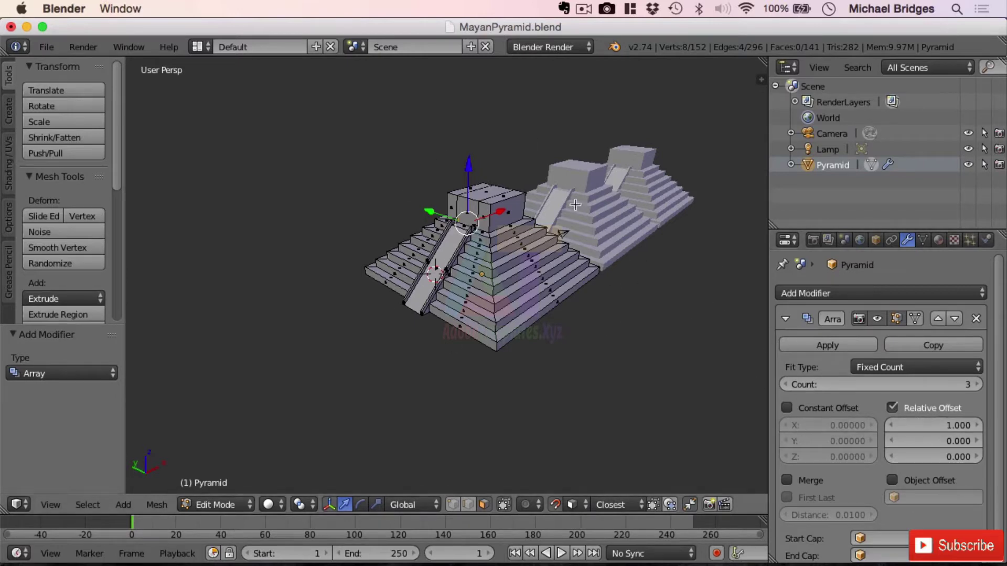
middle_drag(690, 332, 643, 322)
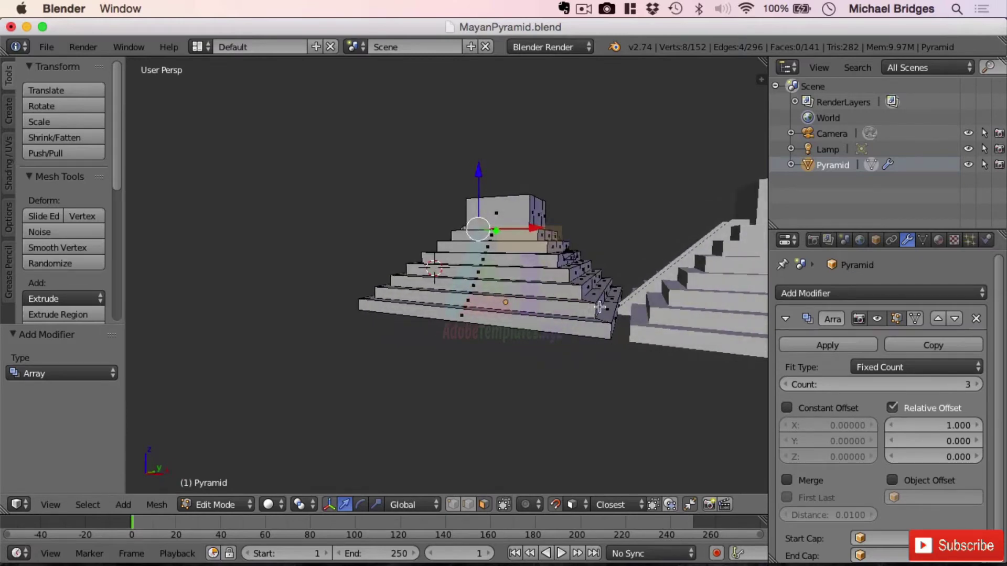
scroll(478, 246, down, 1)
shift+middle_drag(478, 246, 627, 340)
drag(953, 426, 985, 441)
middle_drag(755, 378, 596, 319)
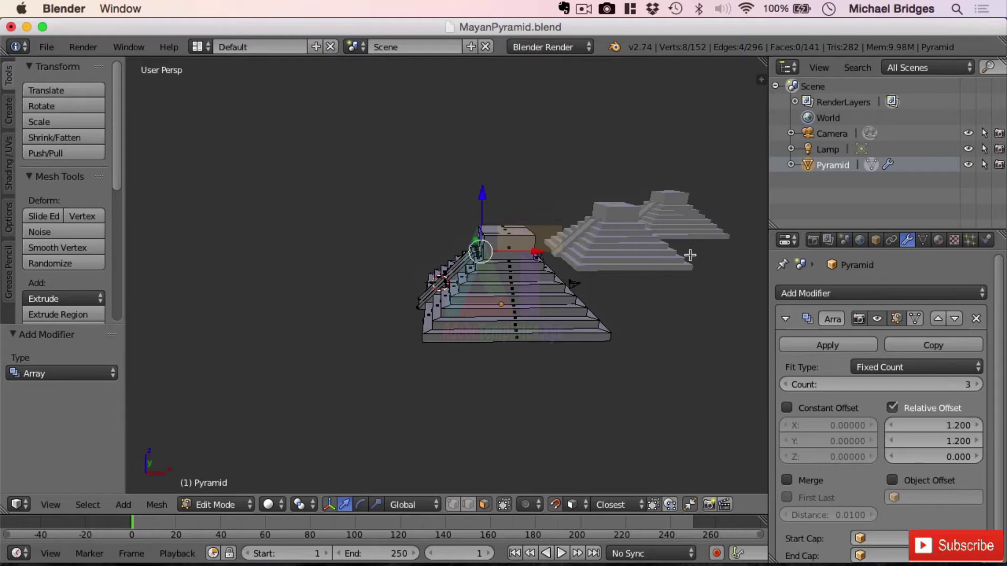
Step: Switch to Object Mode and apply the Array modifier, baking the three pyramids into the mesh
click(845, 345)
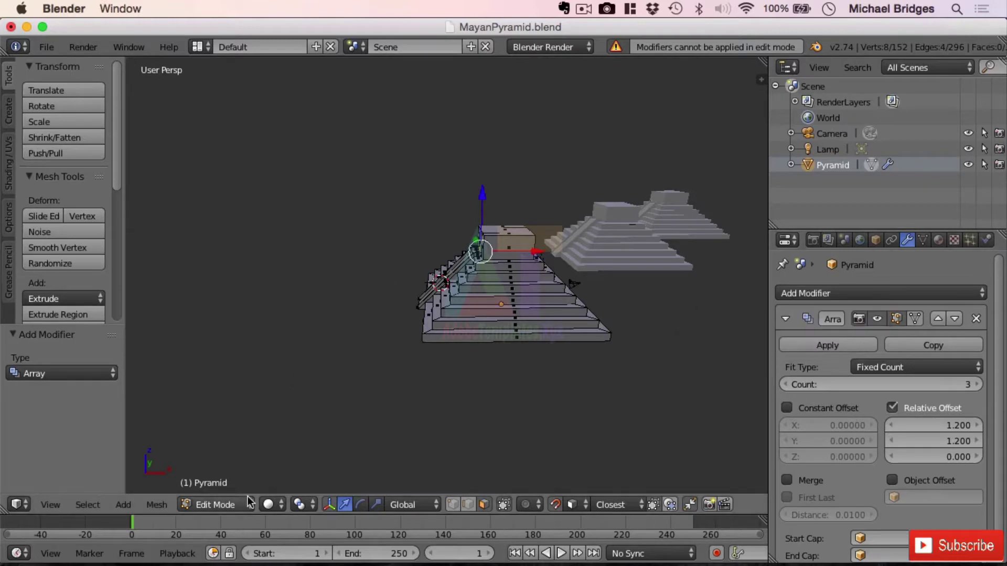
click(216, 504)
click(239, 486)
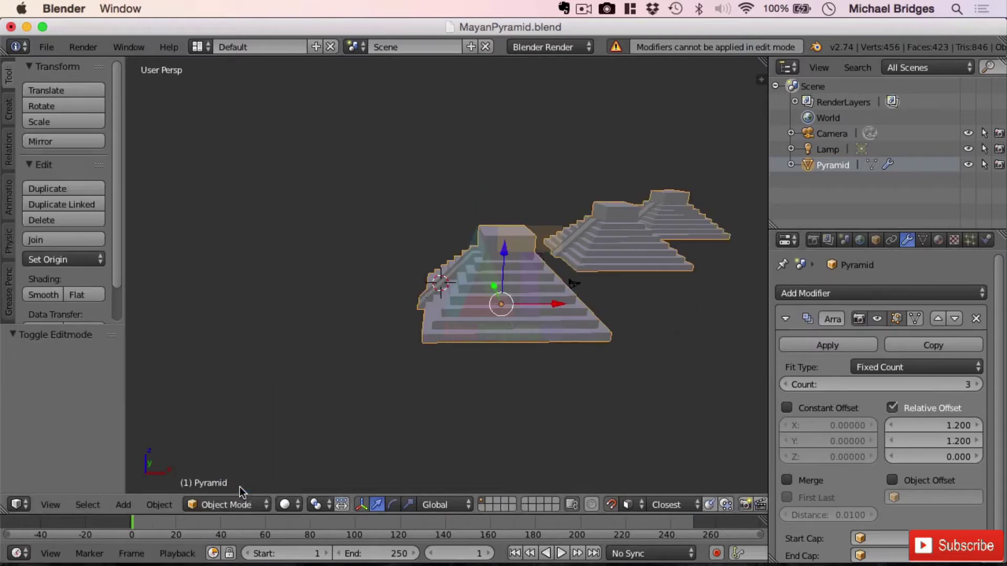
click(854, 345)
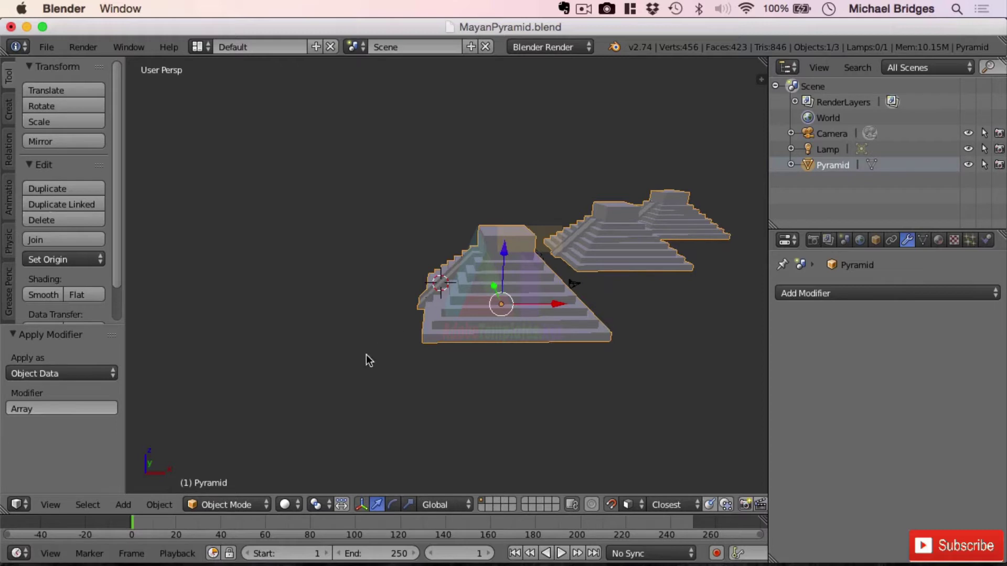
Step: Enter Edit Mode, switch to wireframe display, and box-select the front pyramid
click(244, 505)
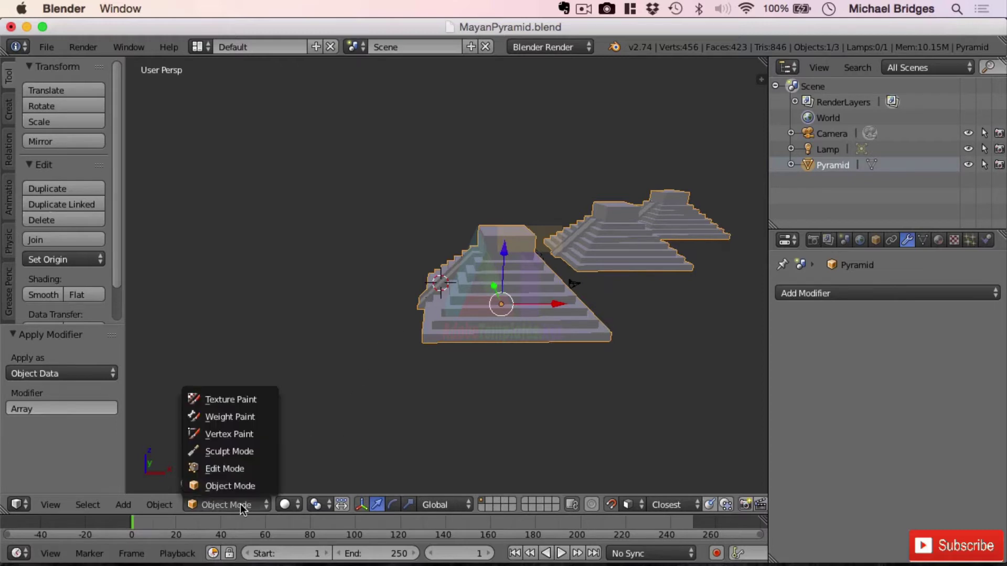
click(252, 466)
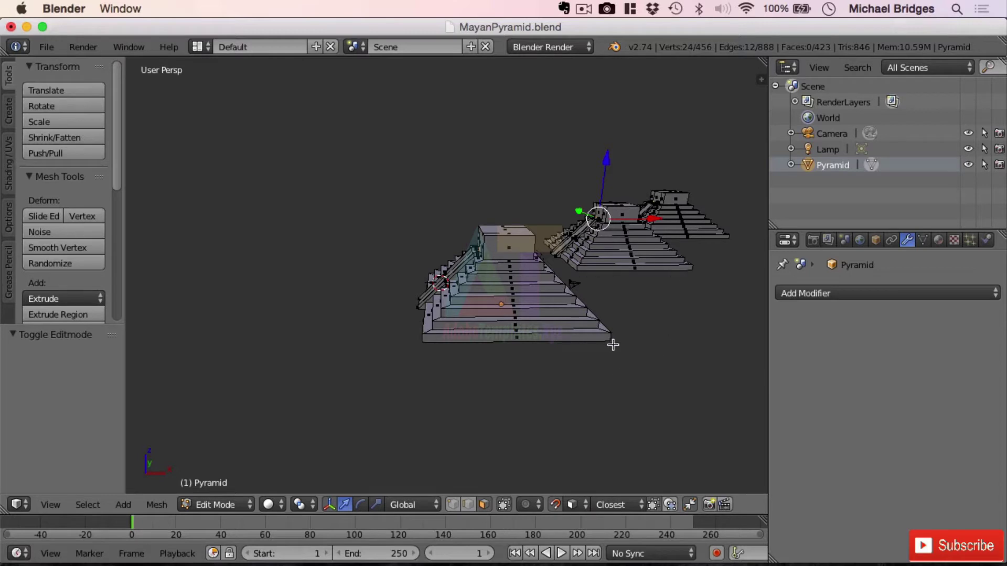
key(g)
middle_drag(628, 351, 609, 353)
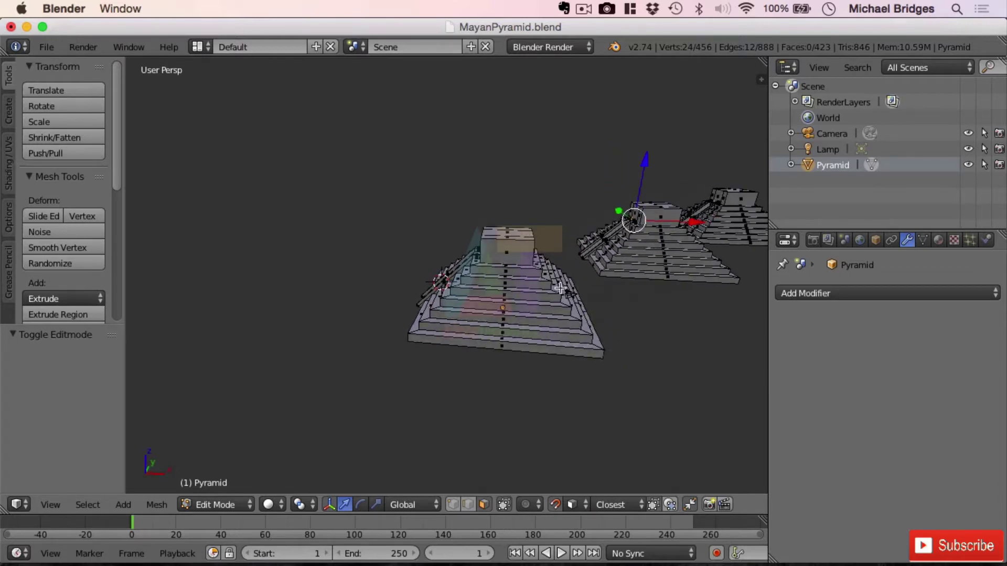
key(z)
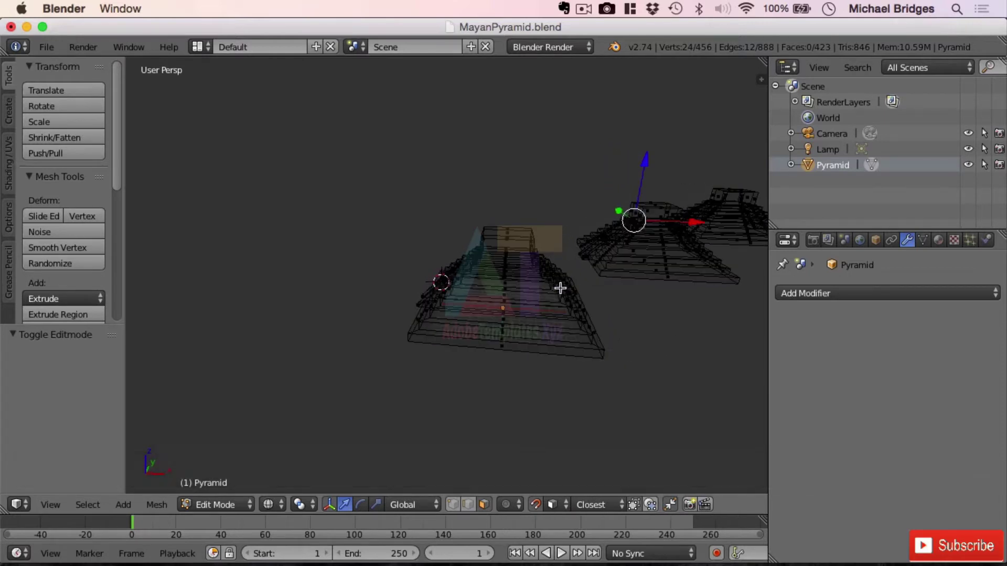
key(b)
drag(386, 194, 612, 442)
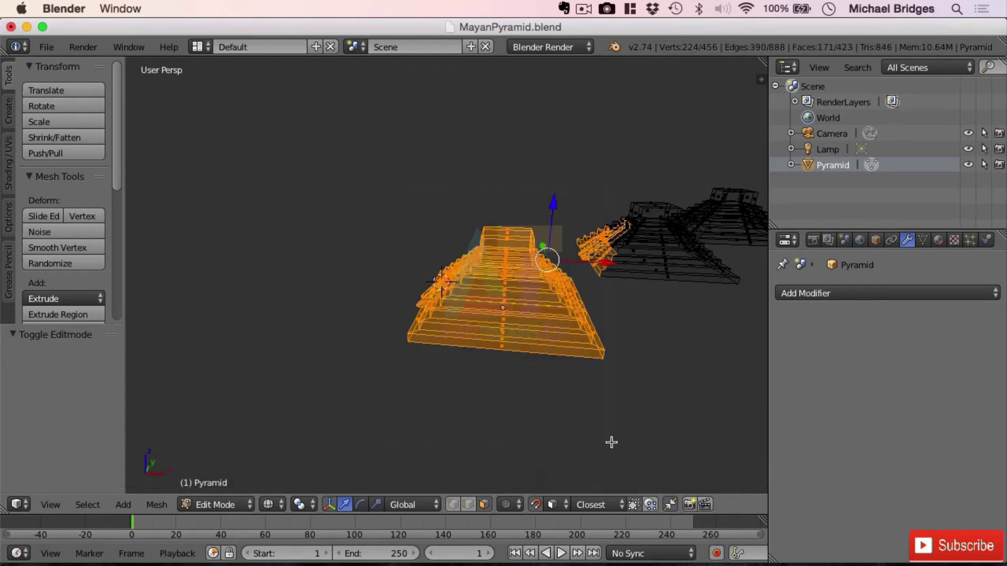
Step: From a top-down view, clear the selection and box-select only the front pyramid's 152 vertices
middle_drag(670, 253, 678, 385)
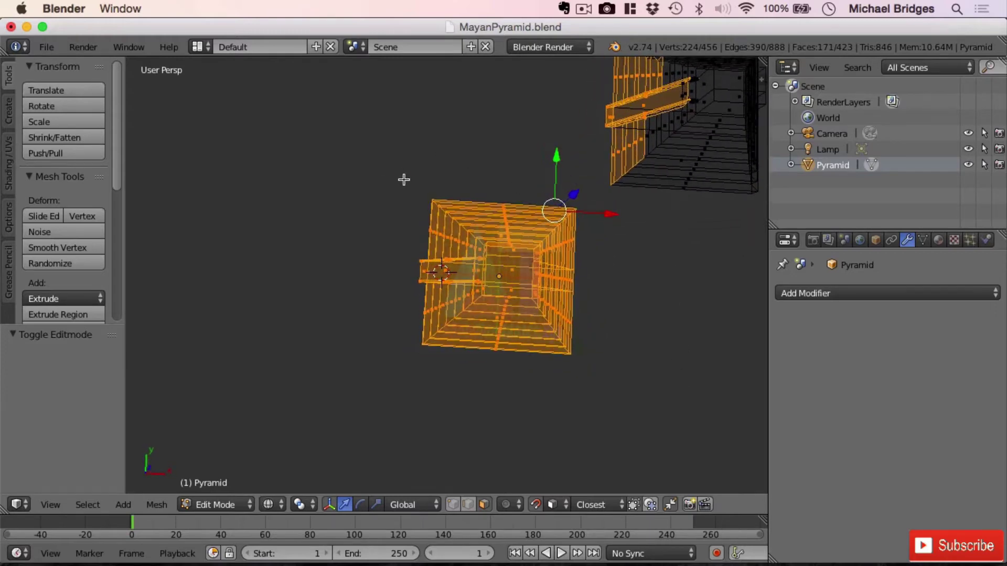
click(404, 180)
key(b)
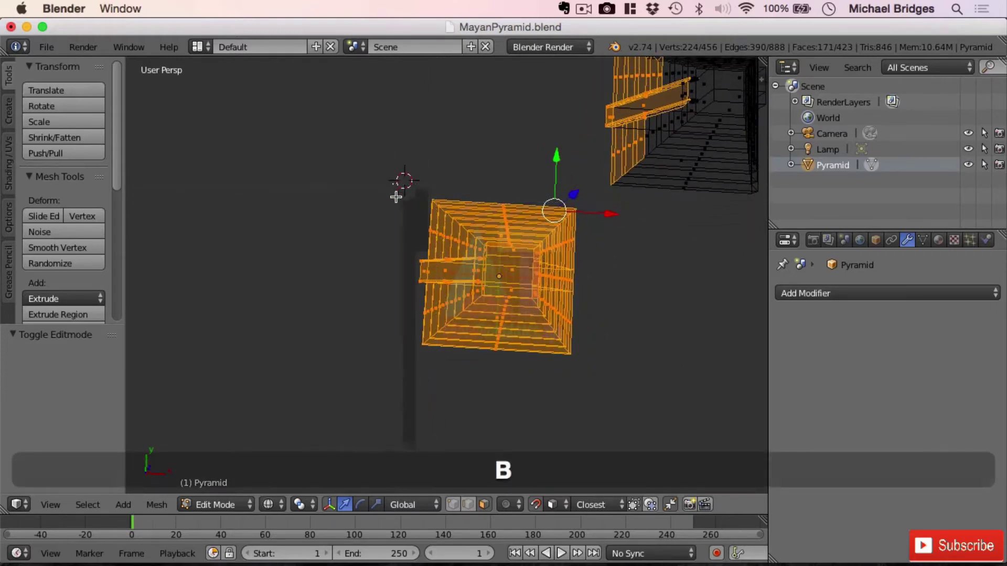
drag(393, 184, 582, 378)
key(a)
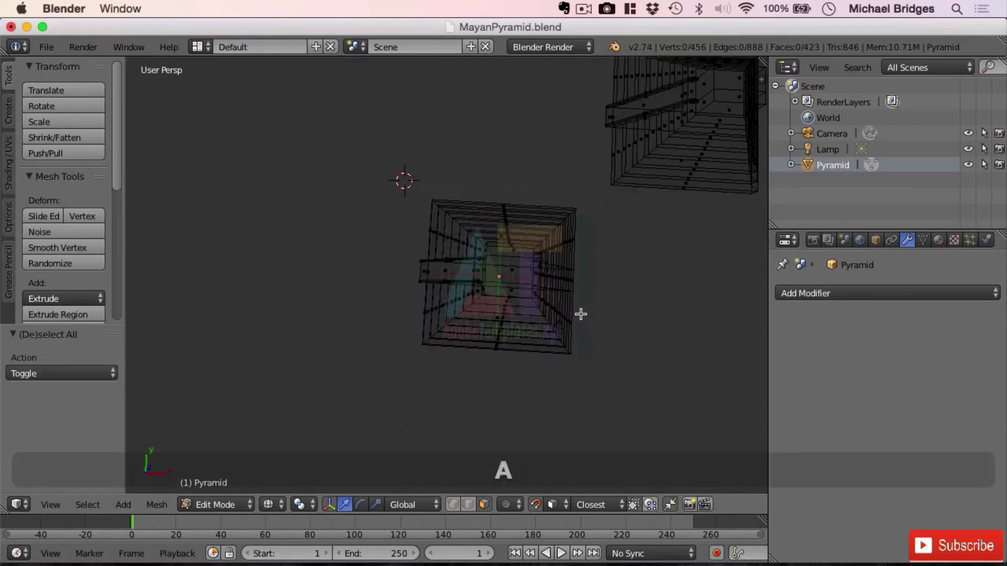
key(b)
drag(395, 175, 594, 382)
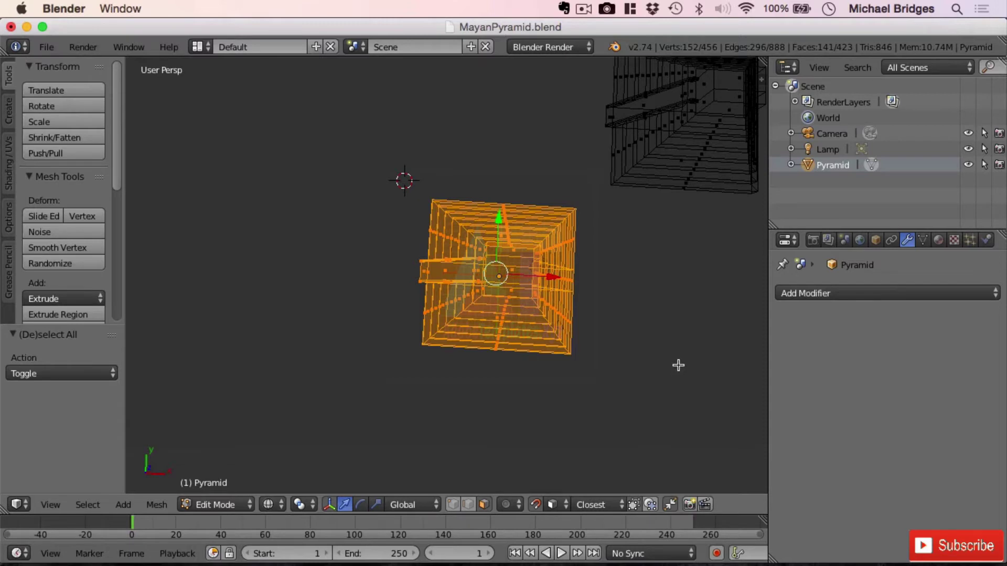
Step: Separate the selected front pyramid into its own object and rename it 'Pyramid 2'
key(p)
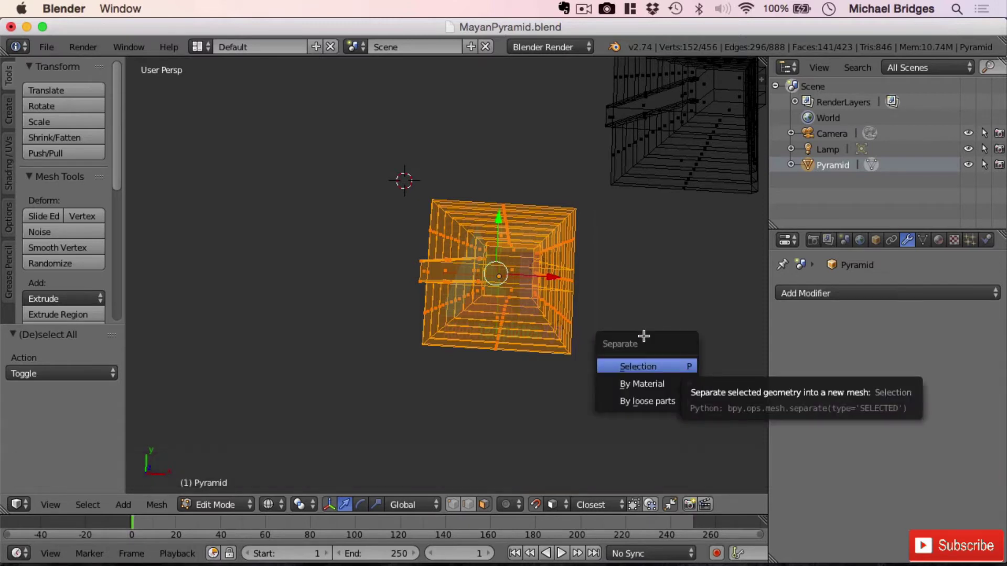
click(683, 367)
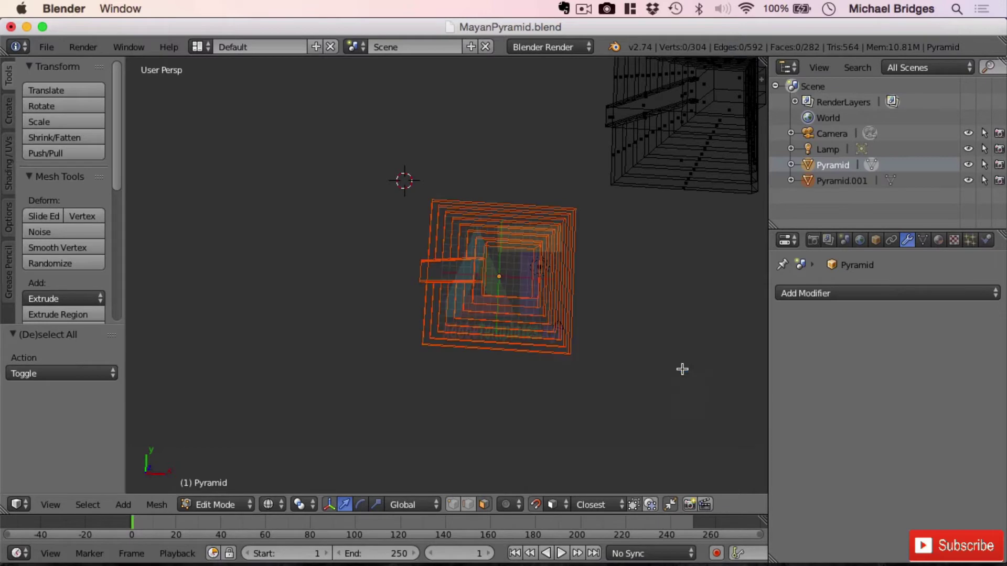
click(845, 183)
double_click(868, 180)
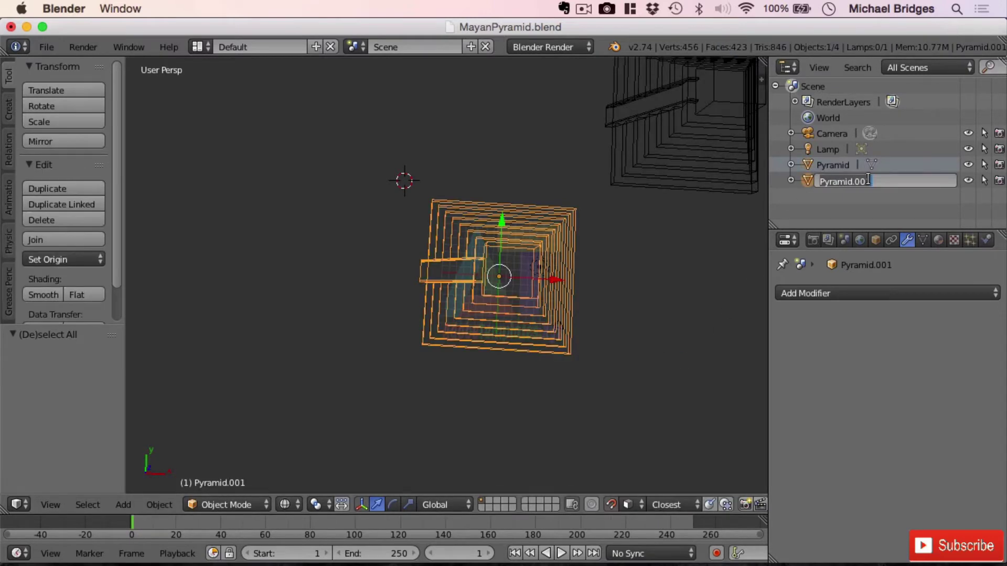
text(Pyra)
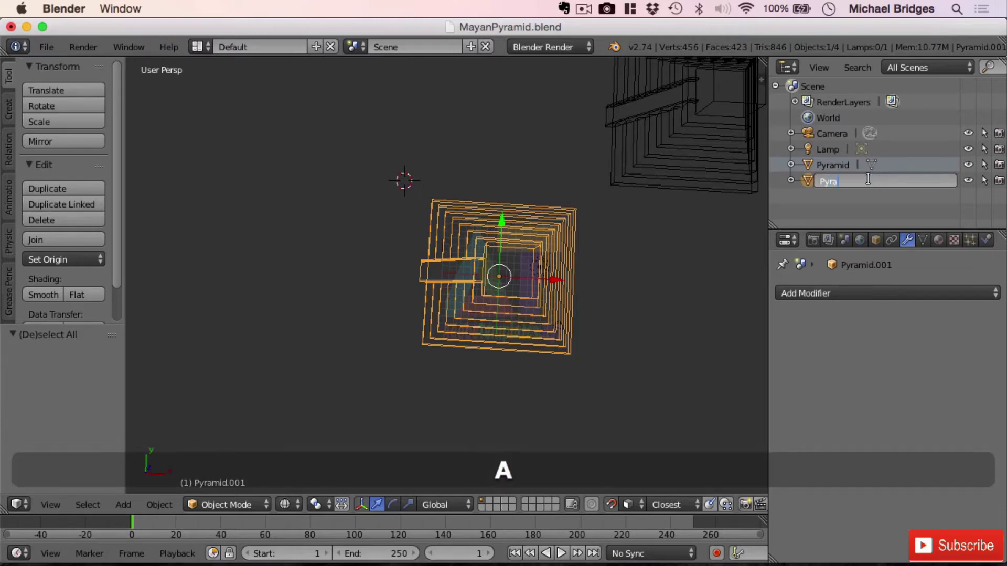
text(mid 2)
key(Return)
Step: Rename the remaining Pyramid object to 'Big Pyramid'
double_click(831, 165)
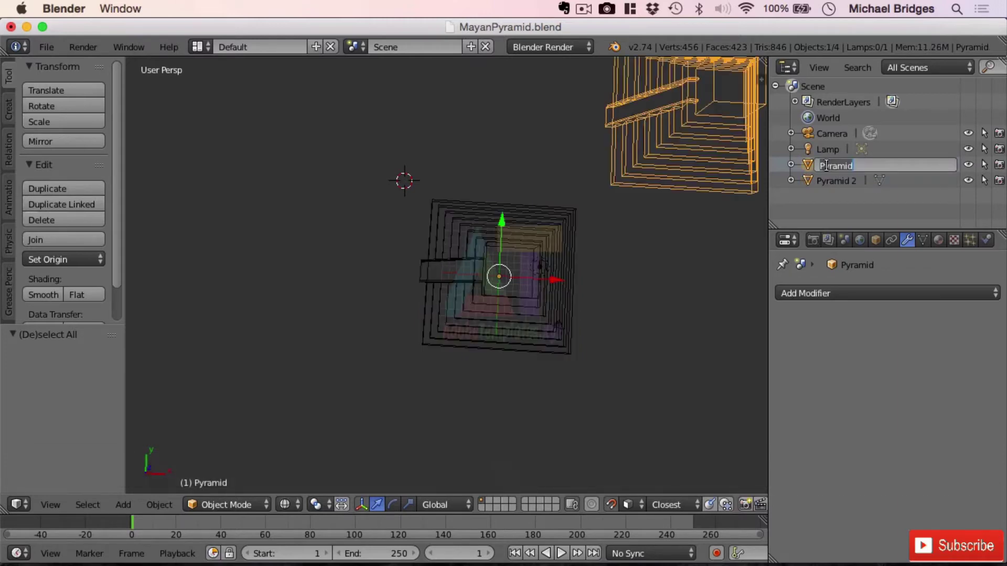
click(824, 163)
key(Left)
text(Beg)
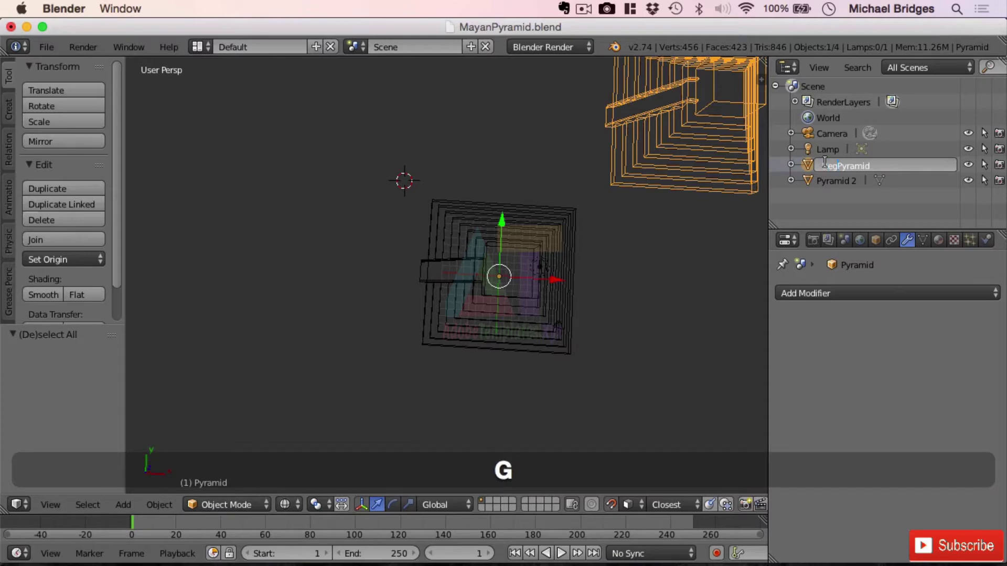
key(BackSpace)
key(BackSpace)
text(ig)
key(Left)
key(BackSpace)
click(680, 286)
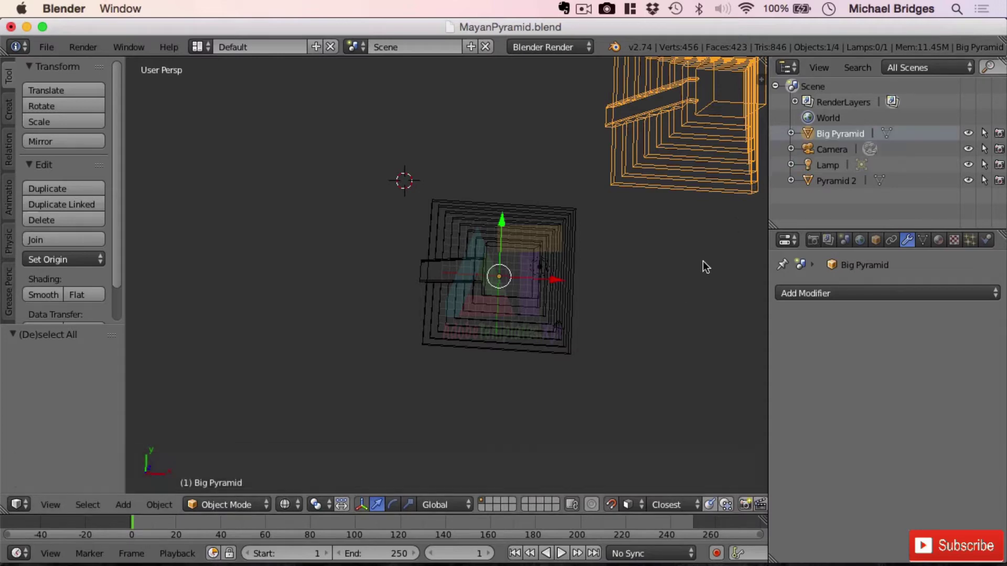
scroll(631, 178, down, 4)
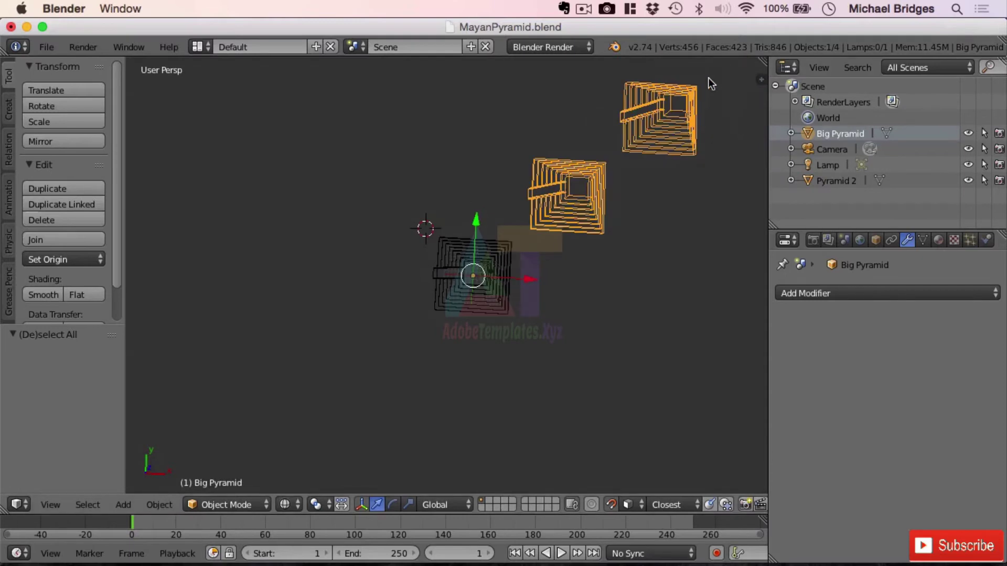
Step: In Edit Mode with an orthographic view, box-select the middle pyramid and separate it into its own object
click(247, 504)
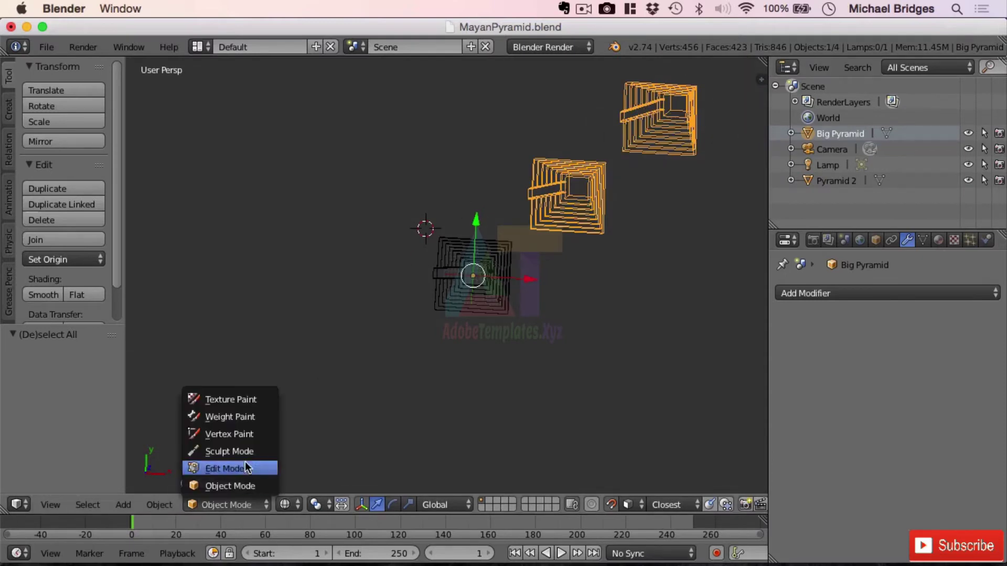
click(244, 463)
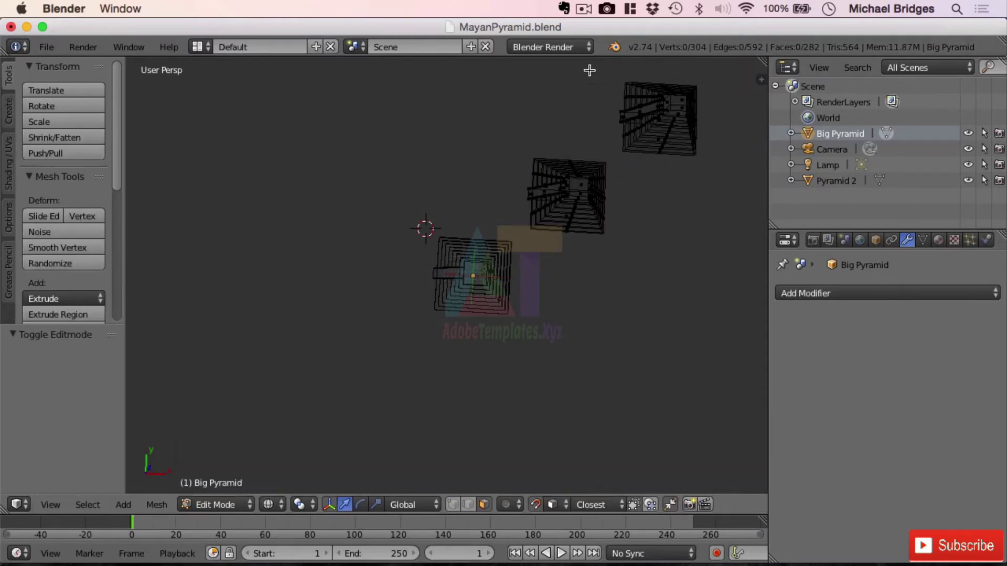
middle_drag(661, 183, 616, 180)
key(KP_5)
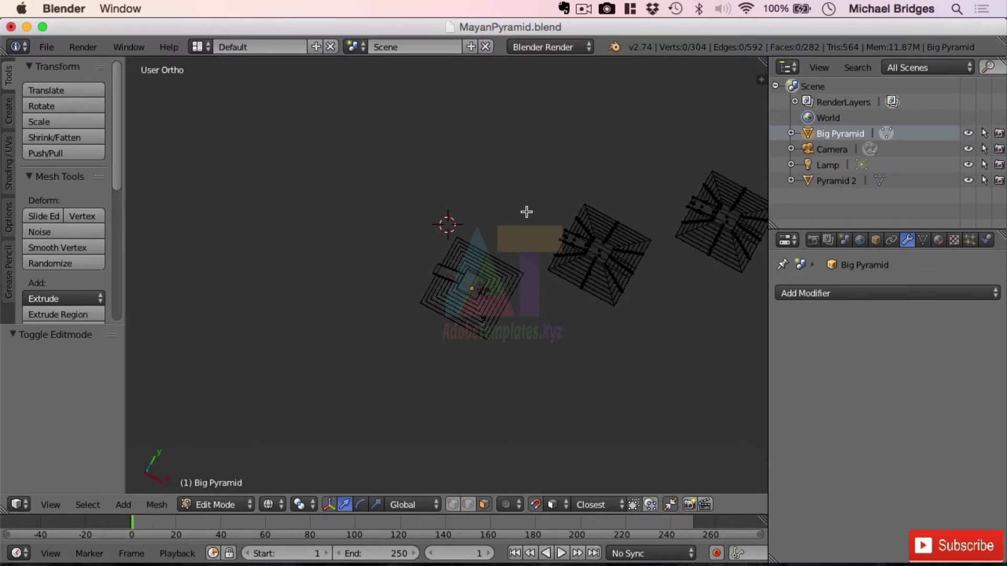
key(b)
drag(535, 191, 654, 338)
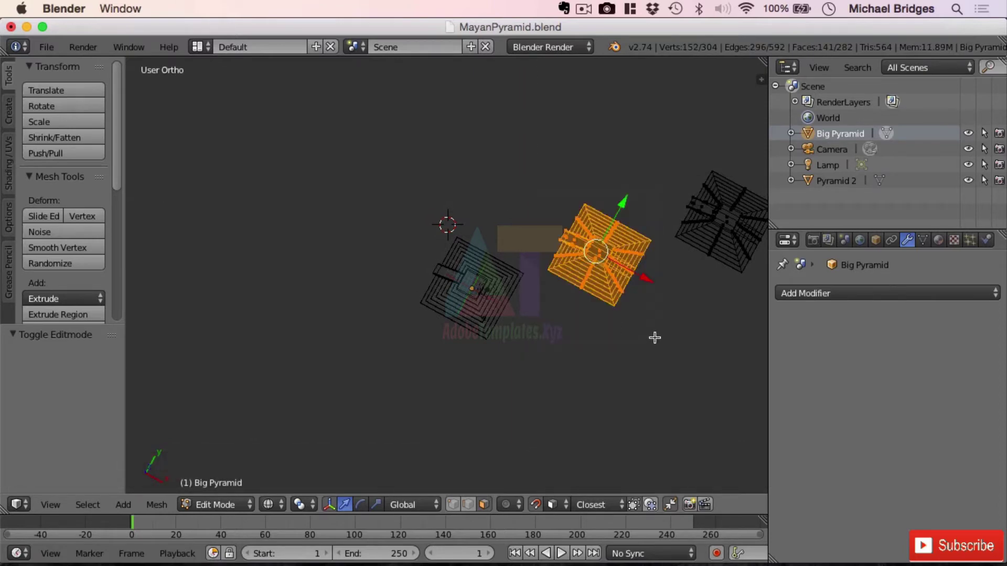
key(p)
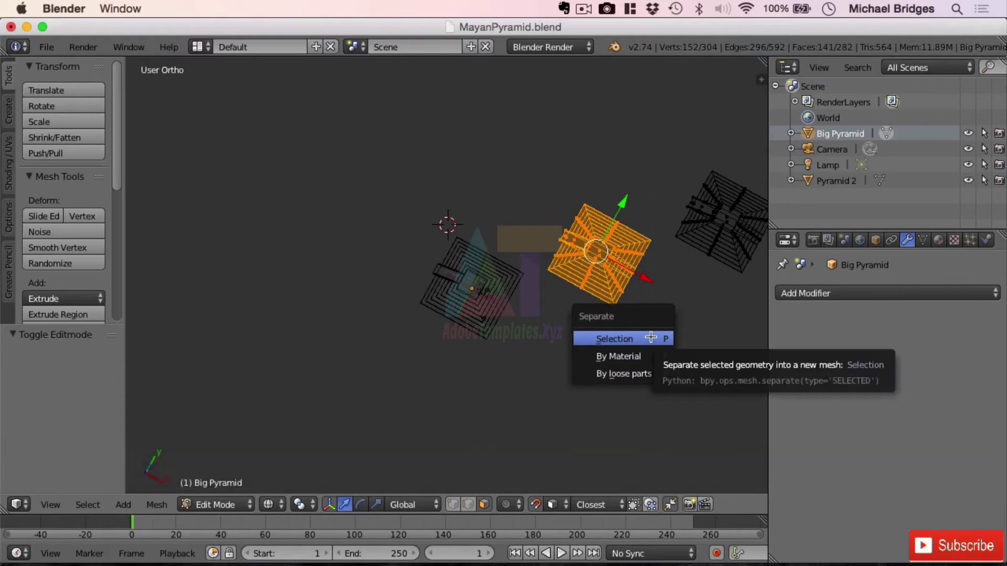
click(650, 338)
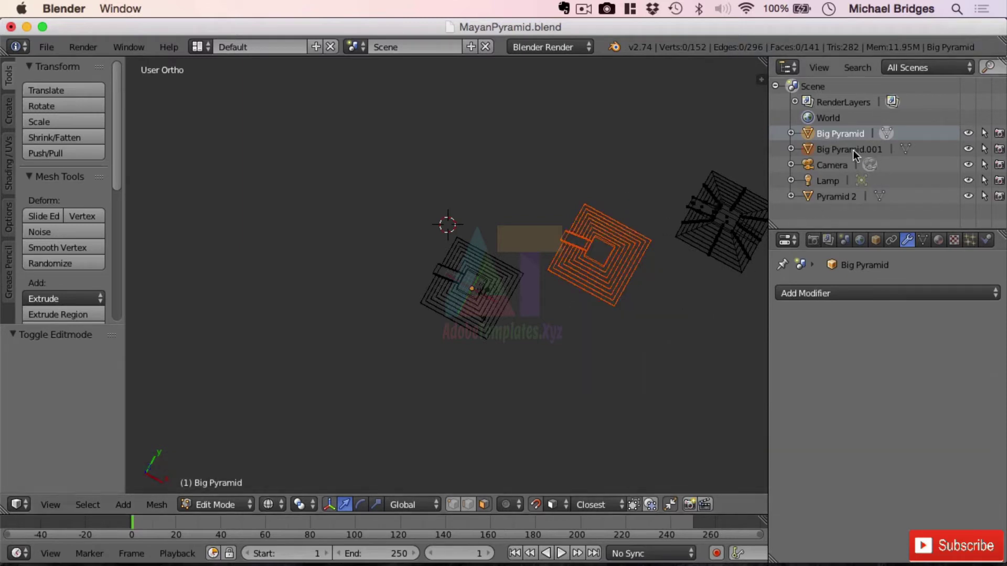
Step: Rename the new Big Pyramid.001 object to 'Small Pyramid'
double_click(839, 148)
text(Small P)
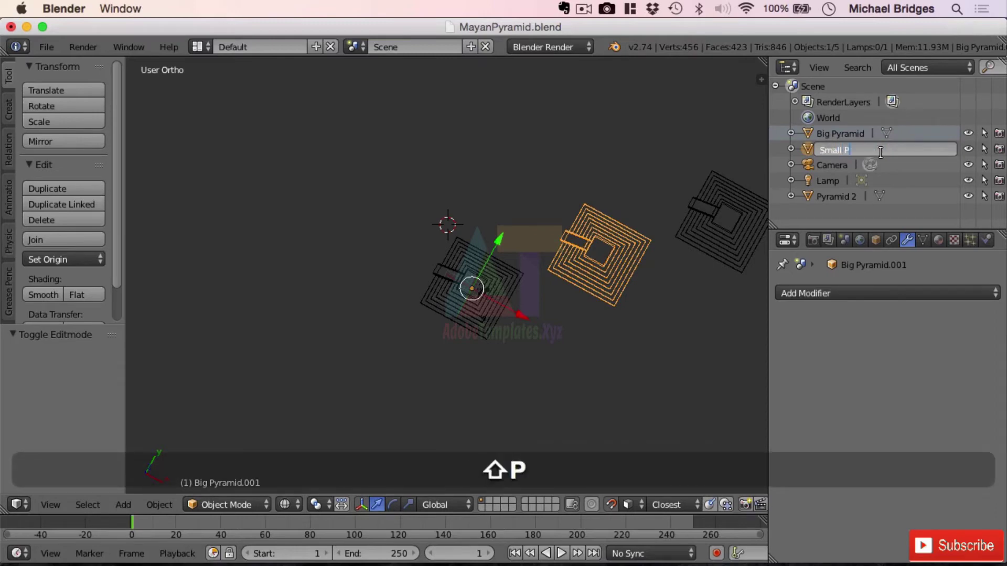
text(ry)
key(Return)
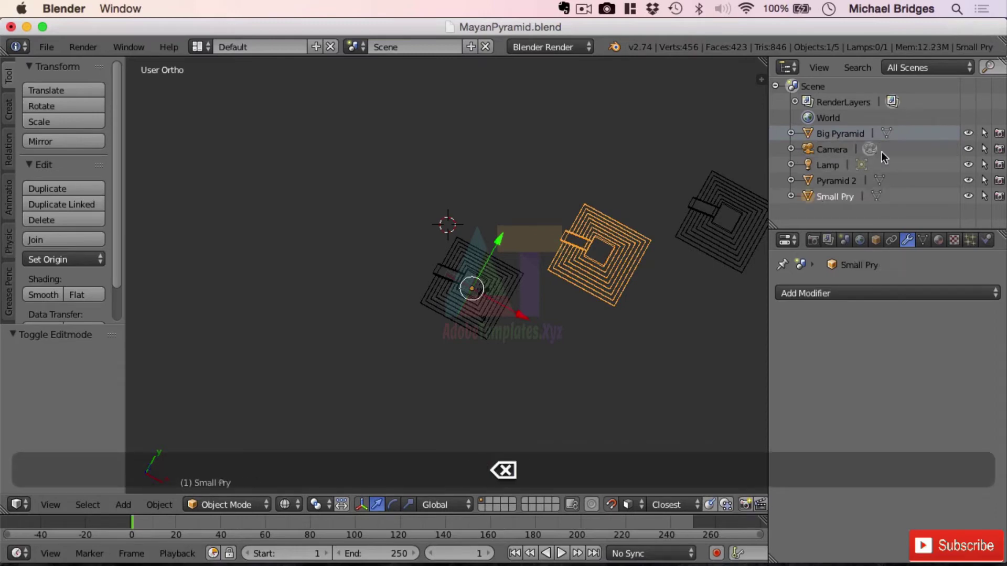
double_click(838, 199)
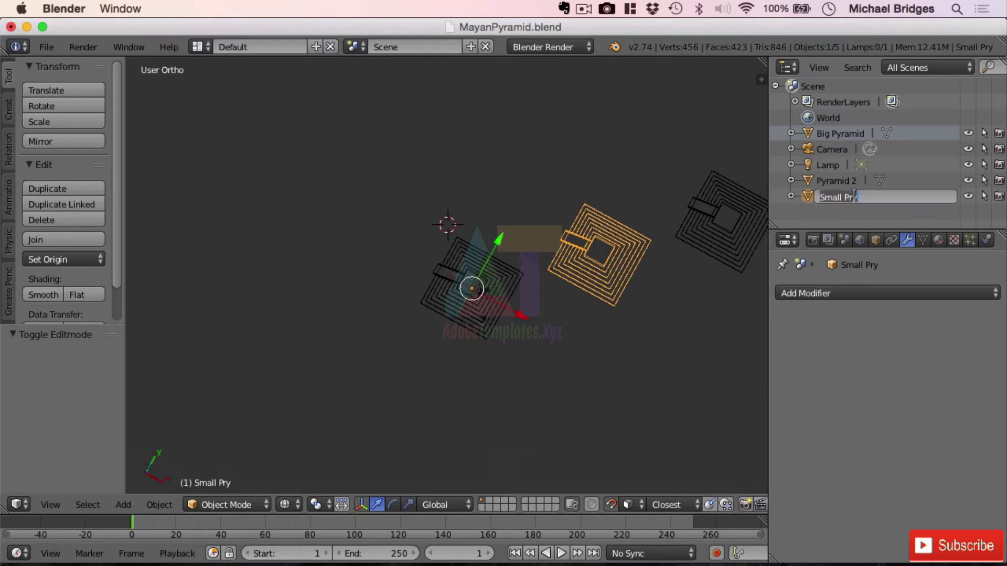
key(BackSpace)
key(BackSpace)
text(yramid)
key(Return)
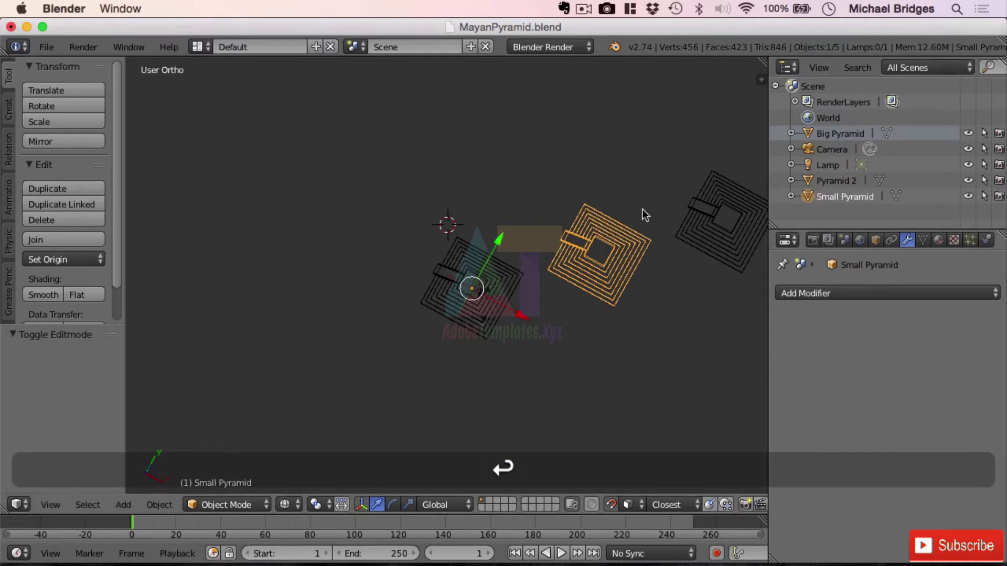
scroll(612, 303, down, 1)
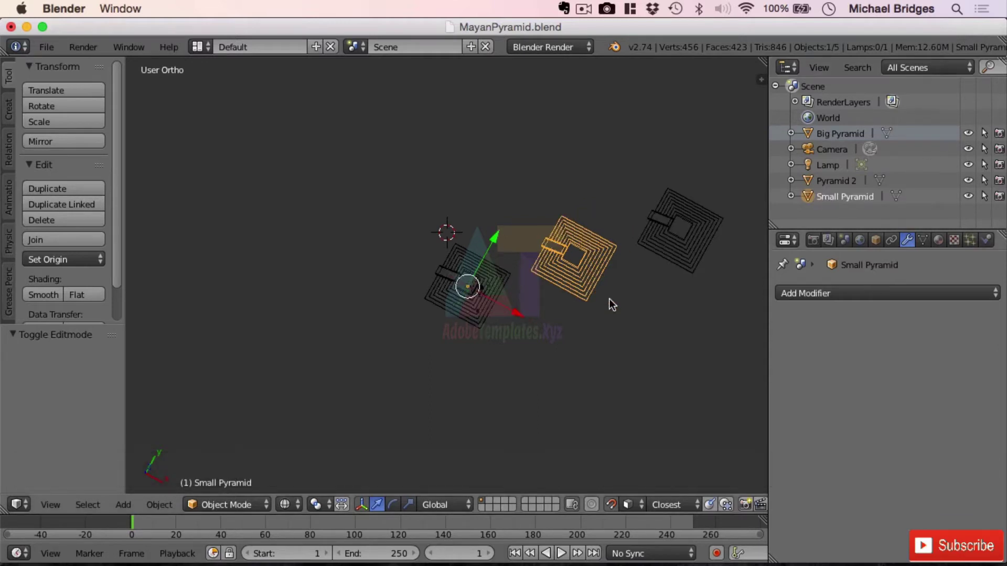
Step: Select Big Pyramid and move it level to X 27.593, Y -50.548, keeping Z unchanged
click(832, 180)
click(836, 194)
click(845, 132)
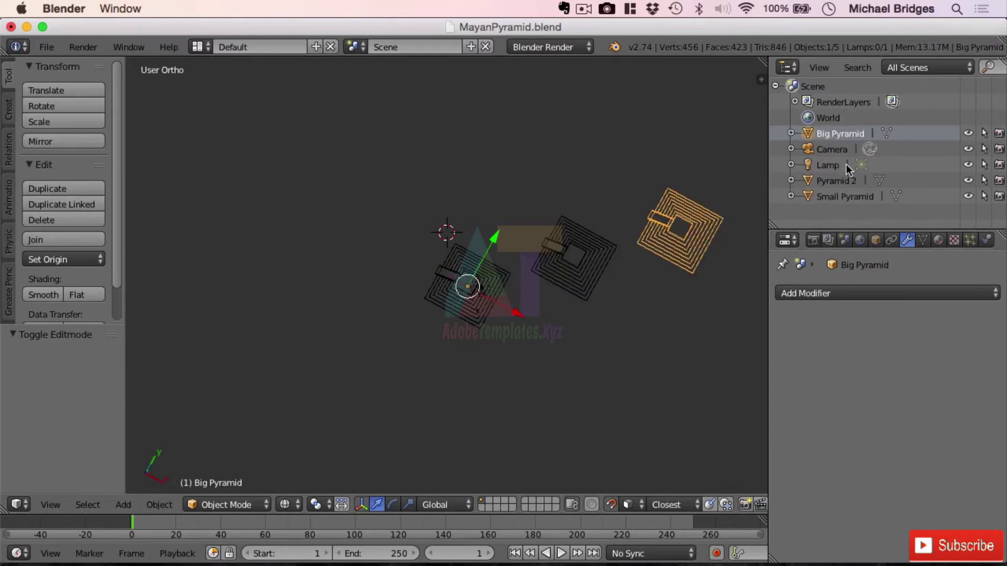
click(842, 196)
click(838, 134)
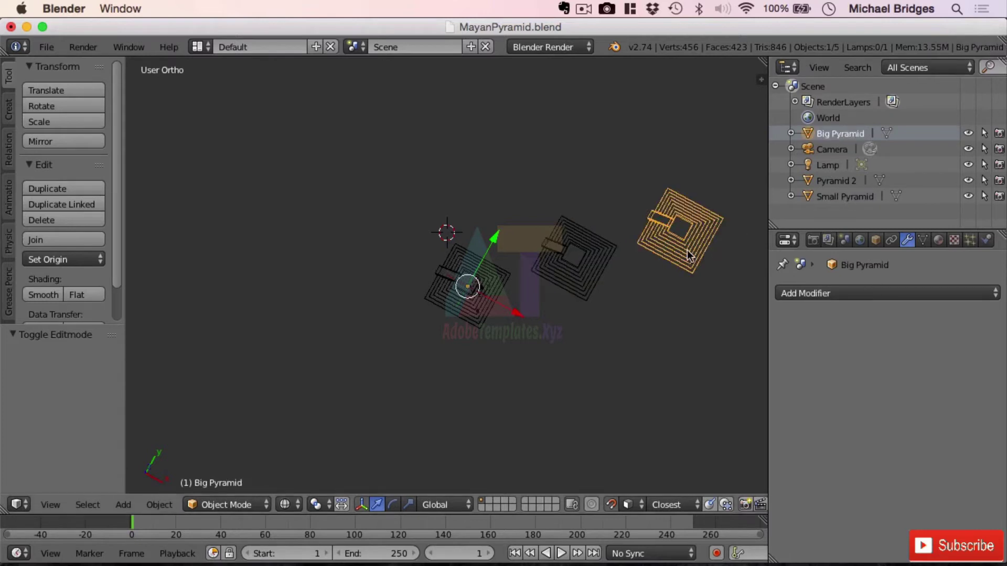
key(g)
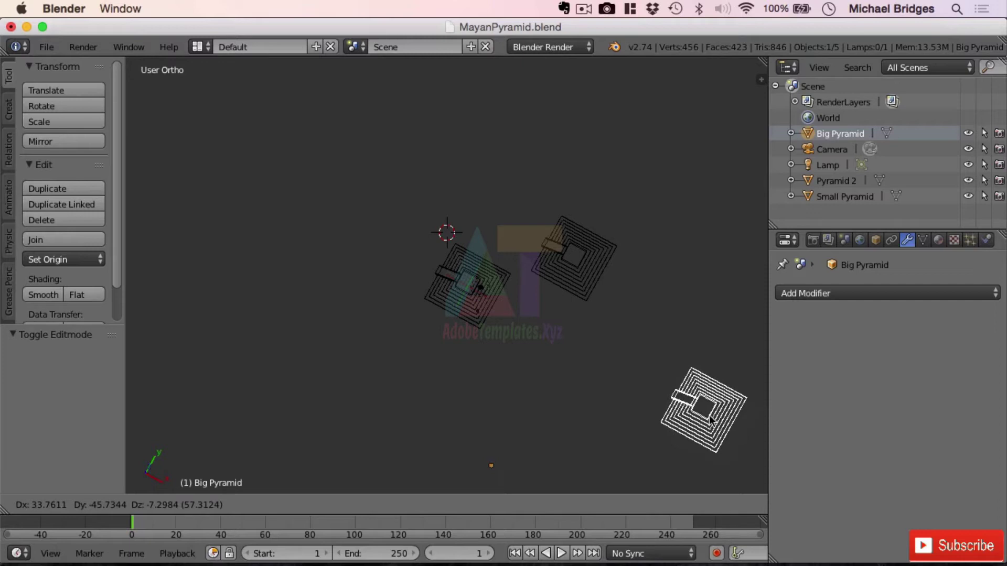
key(shift+z)
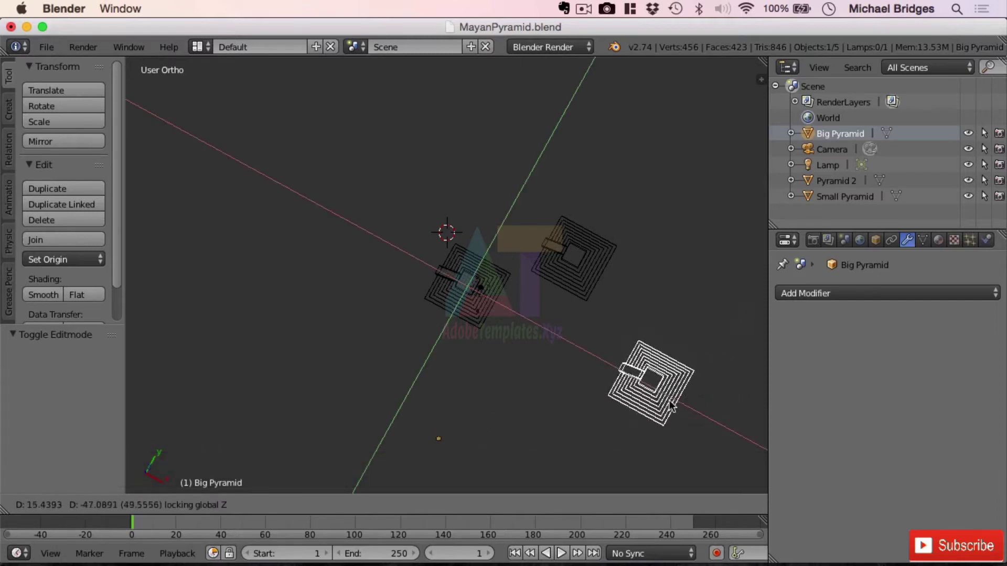
click(685, 420)
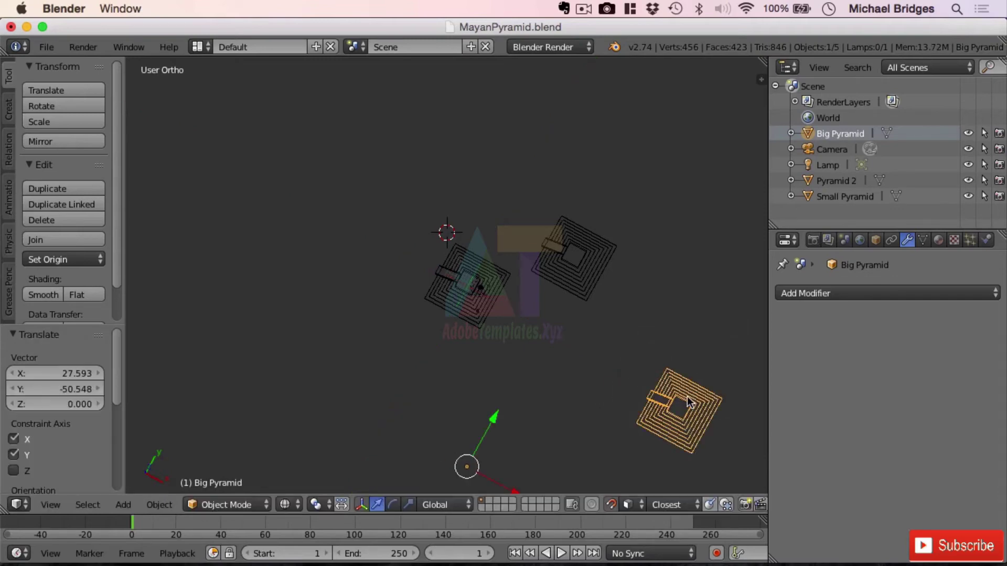
Step: Switch to solid shading in a side view and scale Big Pyramid 3.282 along Z
key(s)
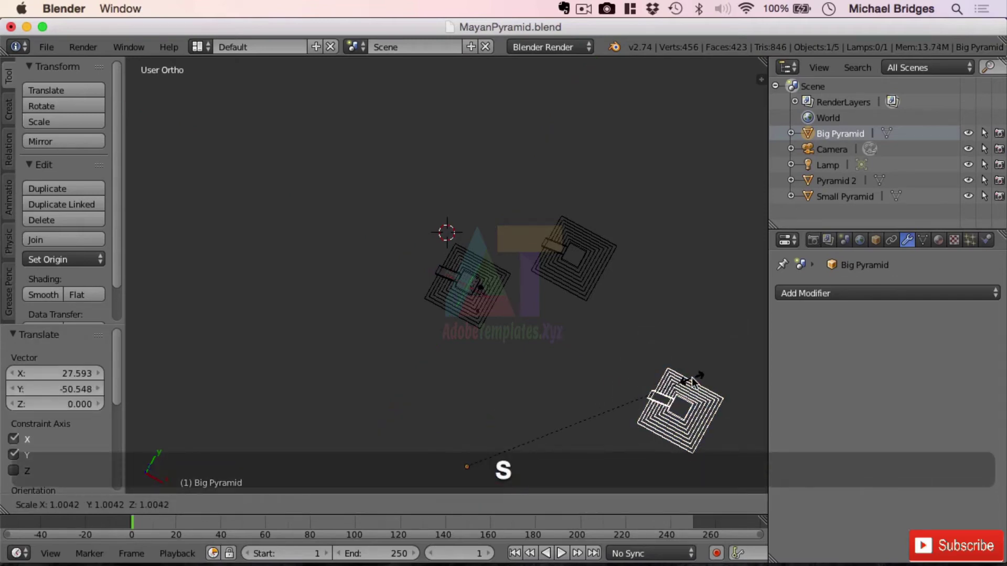
key(z)
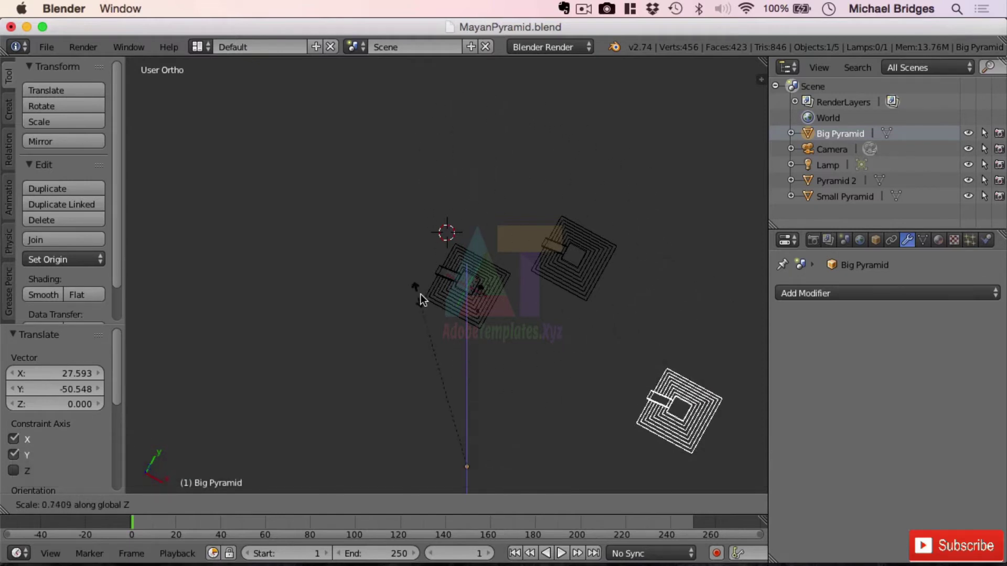
key(KP_5)
click(500, 284)
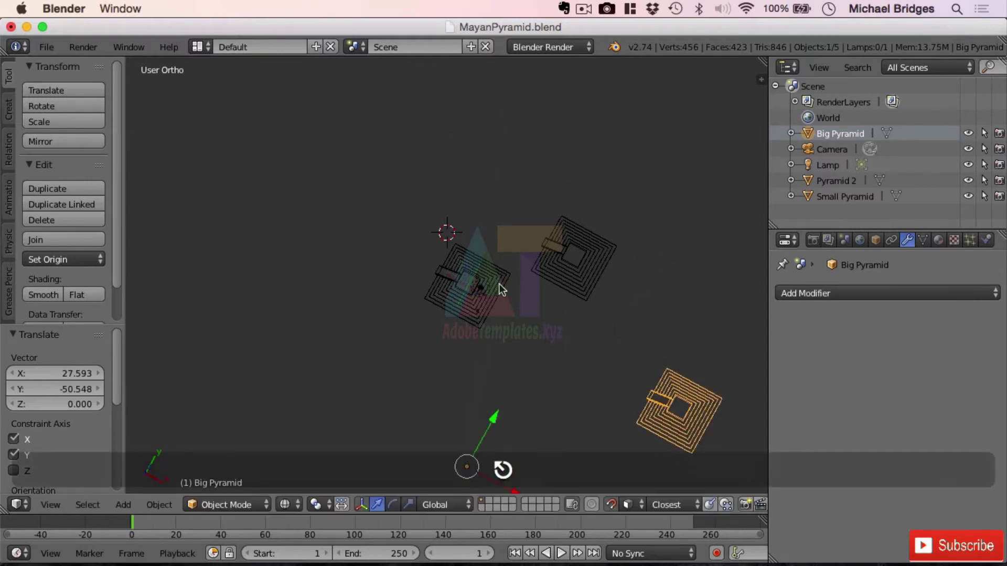
mouse_move(596, 354)
middle_down()
mouse_move(679, 292)
mouse_move(740, 215)
middle_up()
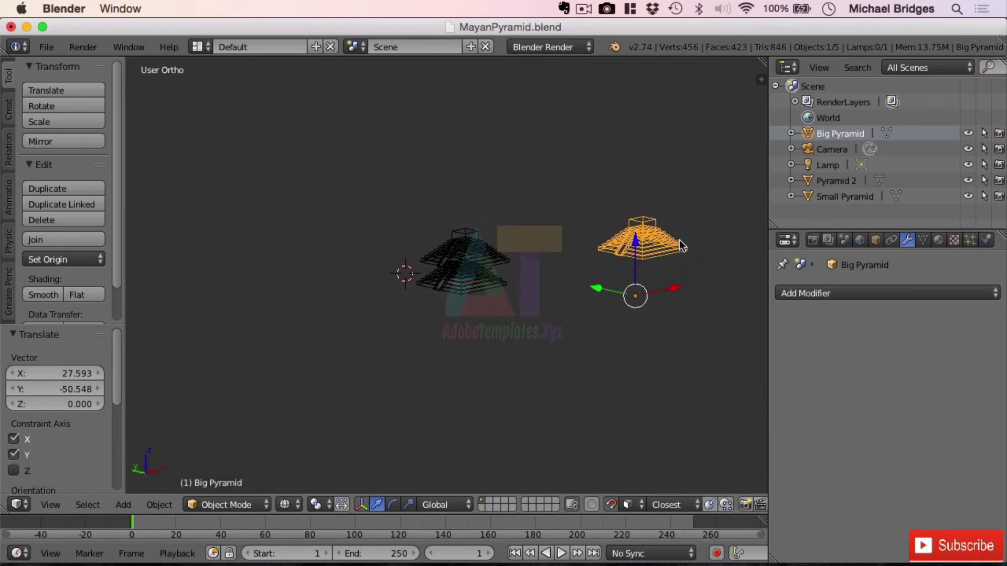
key(z)
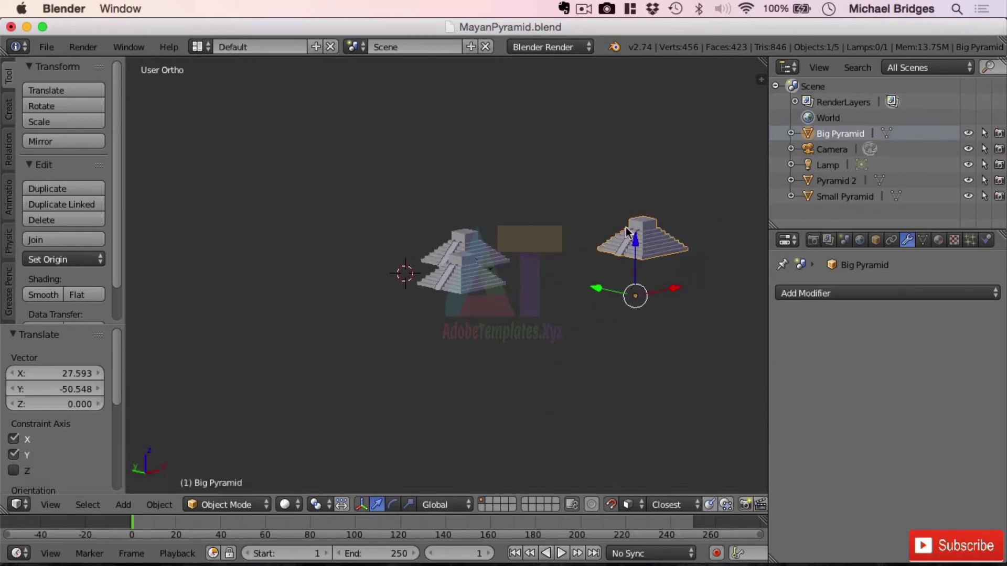
key(s)
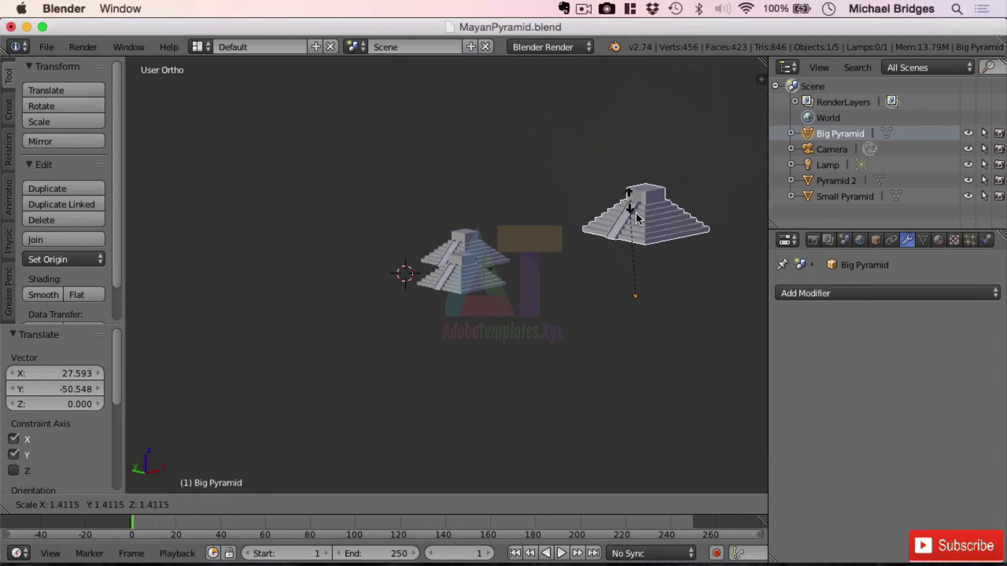
key(z)
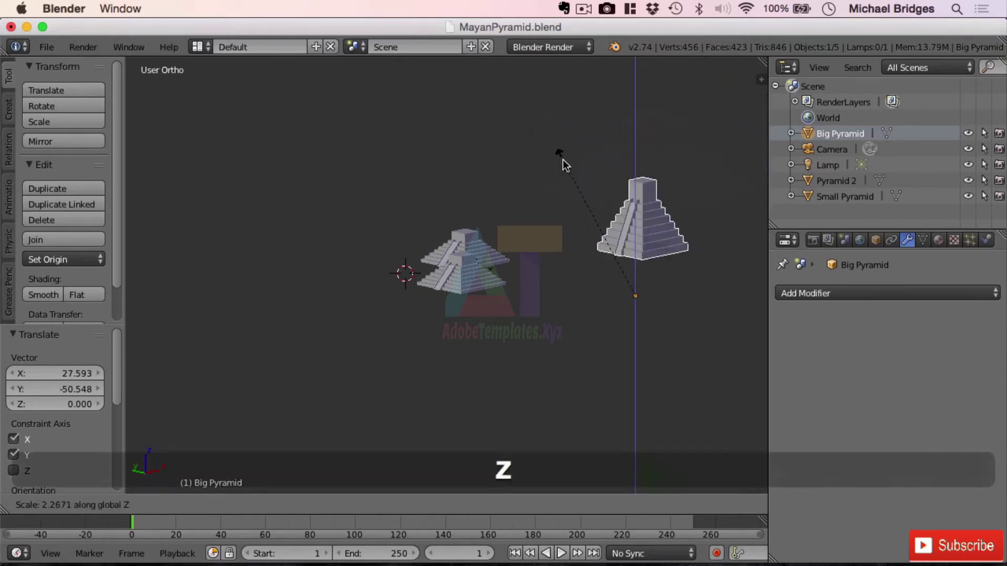
click(518, 106)
right_click(487, 253)
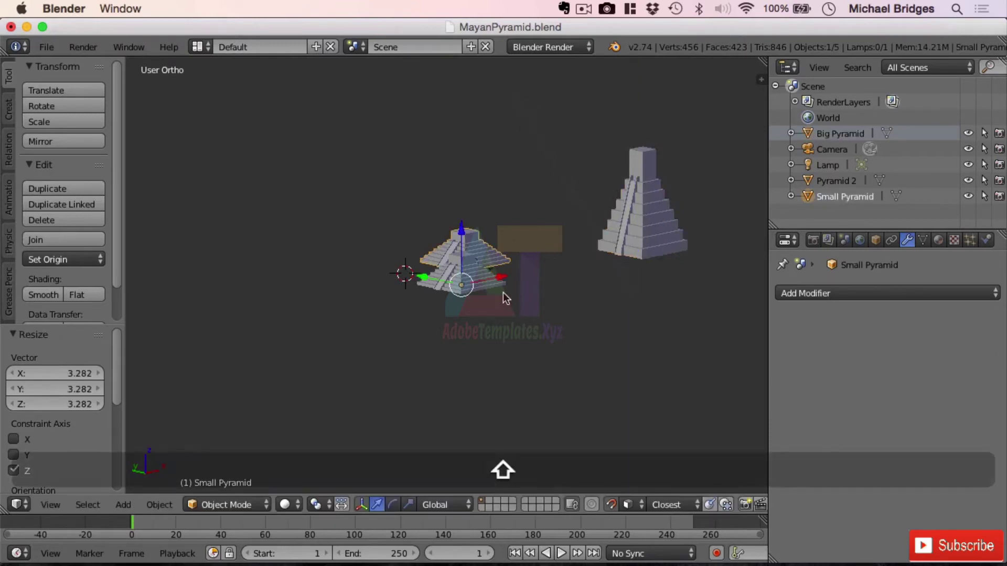
Step: Scale the Small Pyramid 2.618 in X and Y only, keeping its height, then view in perspective
key(s)
key(shift+x)
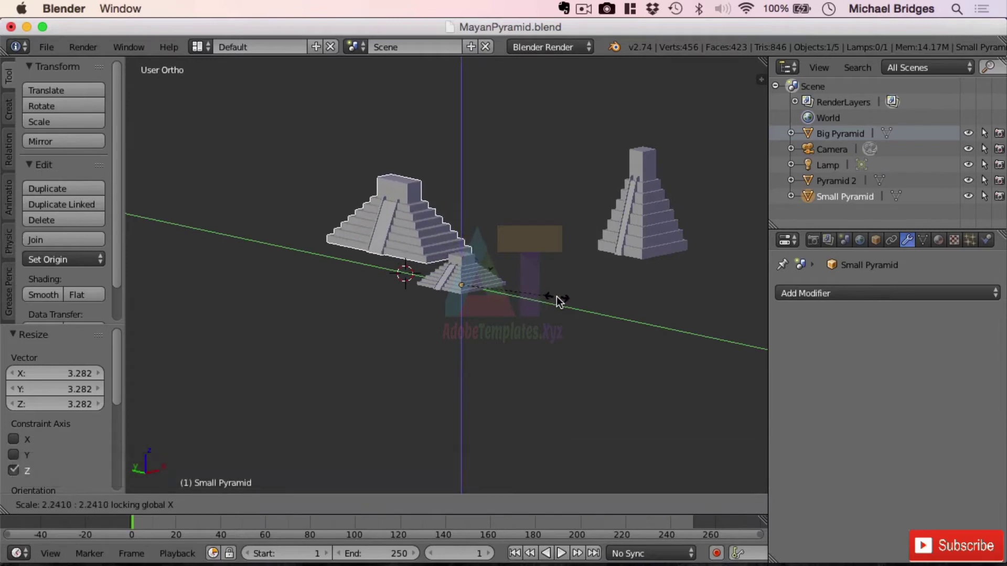
key(shift+z)
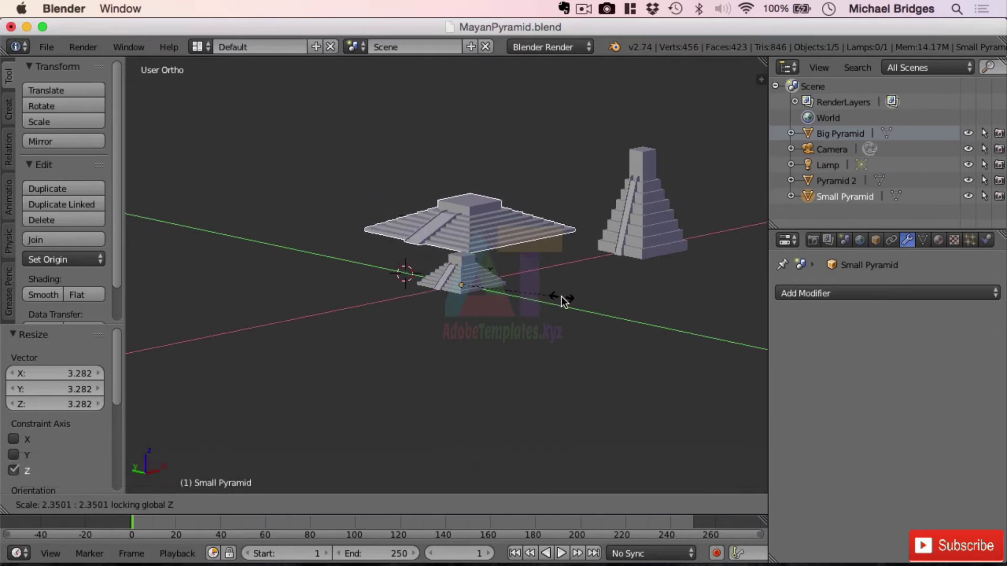
click(573, 294)
scroll(513, 198, down, 2)
middle_drag(512, 197, 586, 260)
scroll(522, 213, up, 4)
key(KP_5)
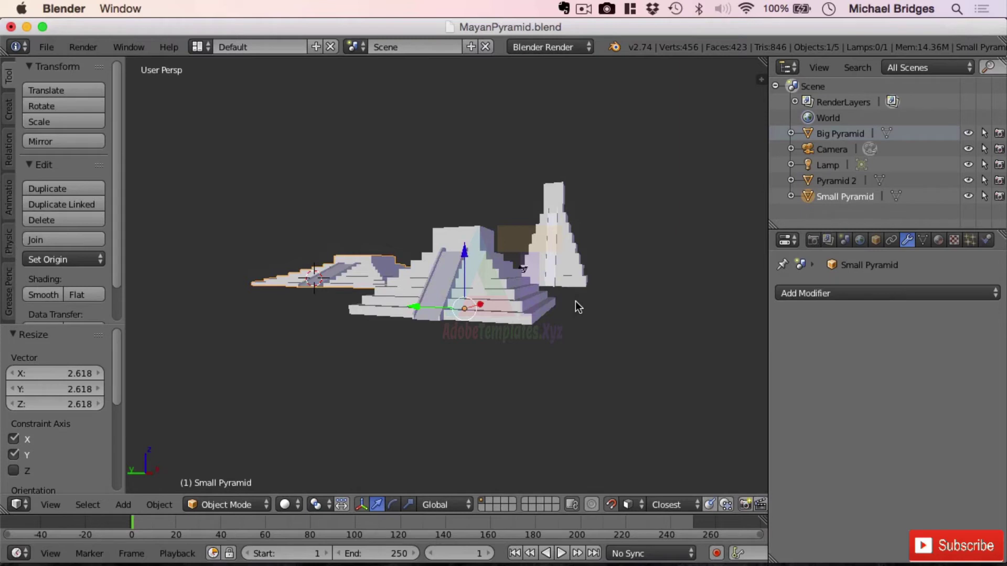
Step: Review the 'Create Your Stairs.' slide in Keynote, then return to Blender
key(super+Tab)
key(super+Tab)
key(super+Tab)
key(super+Tab)
key(super+Tab)
key(super+Tab)
key(super+Tab)
key(super+Tab)
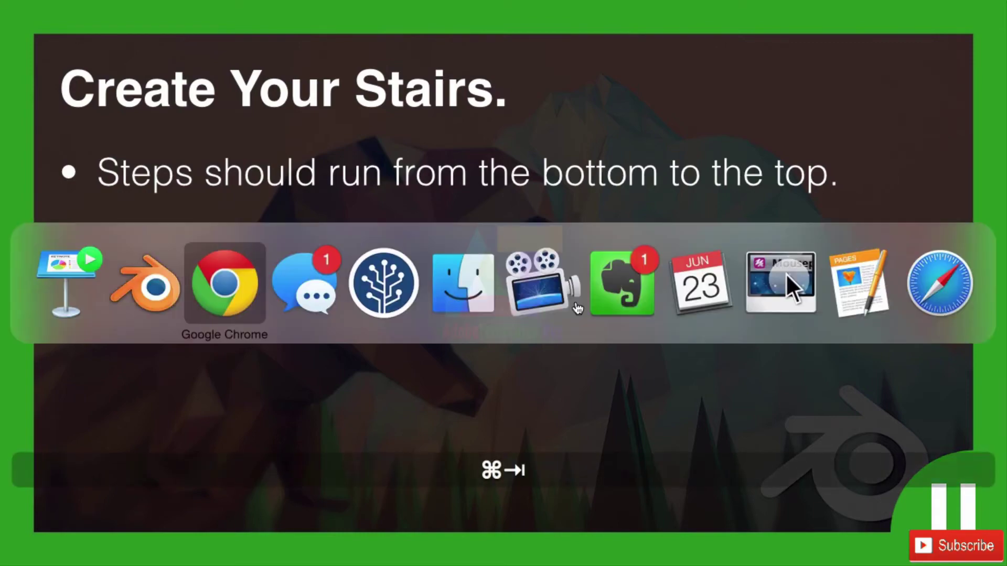
key(super+shift+Tab)
key(super+shift+Tab)
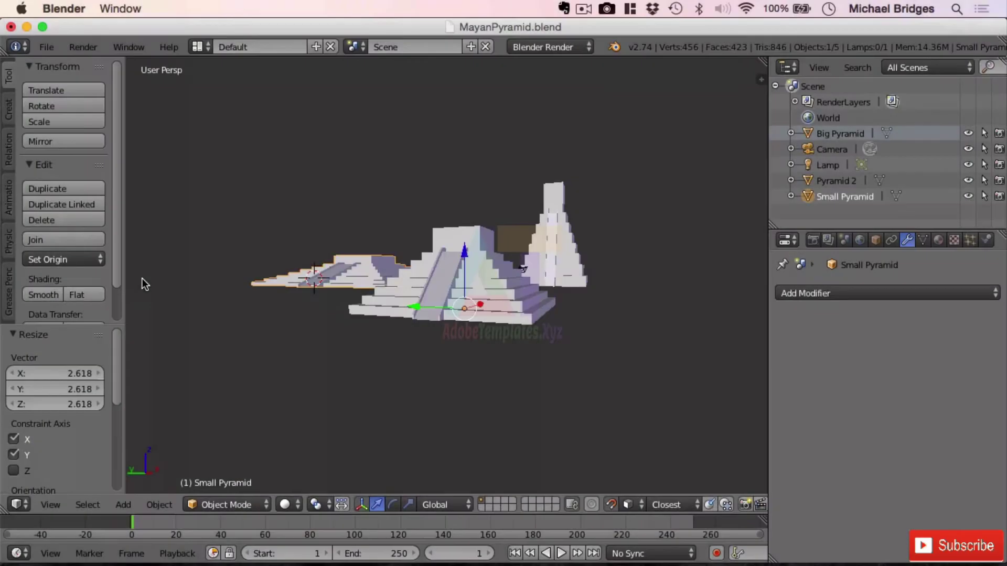
Step: Select Pyramid 2, switch it to Edit Mode, and frame the foot of its ramp
scroll(611, 288, up, 1)
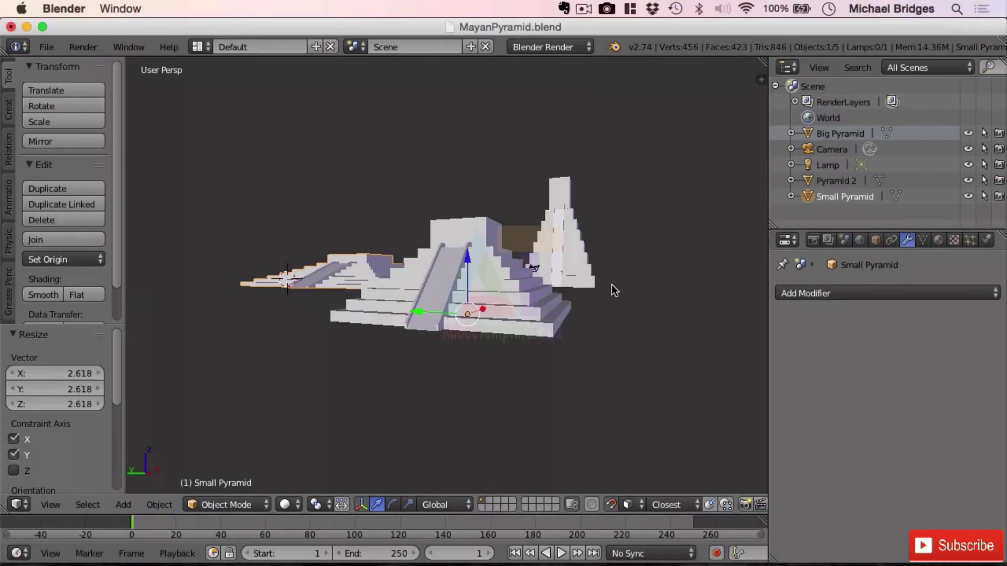
click(846, 182)
scroll(579, 283, up, 4)
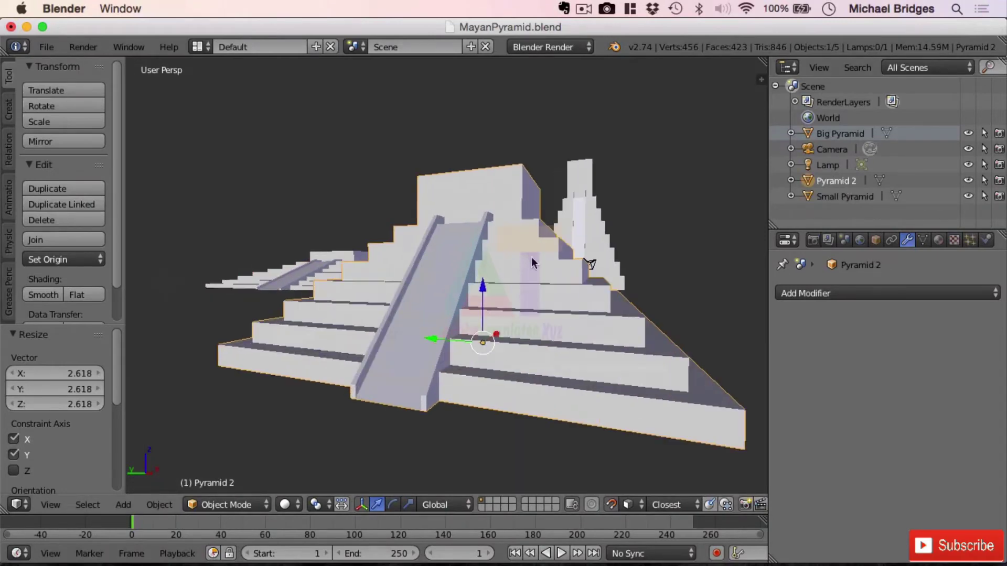
scroll(580, 284, down, 4)
middle_drag(576, 269, 546, 289)
scroll(474, 373, up, 2)
scroll(474, 373, up, 1)
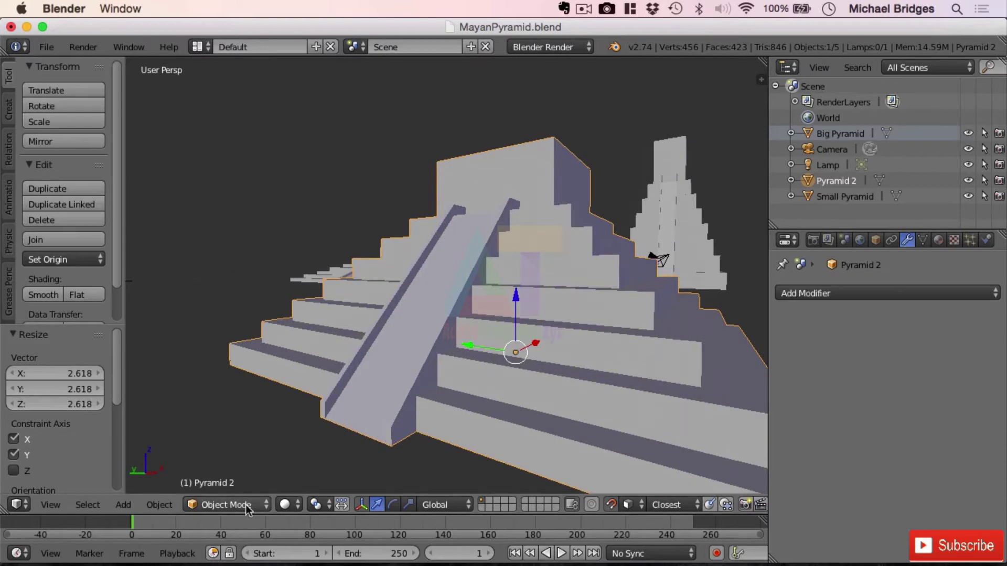
click(227, 505)
click(220, 465)
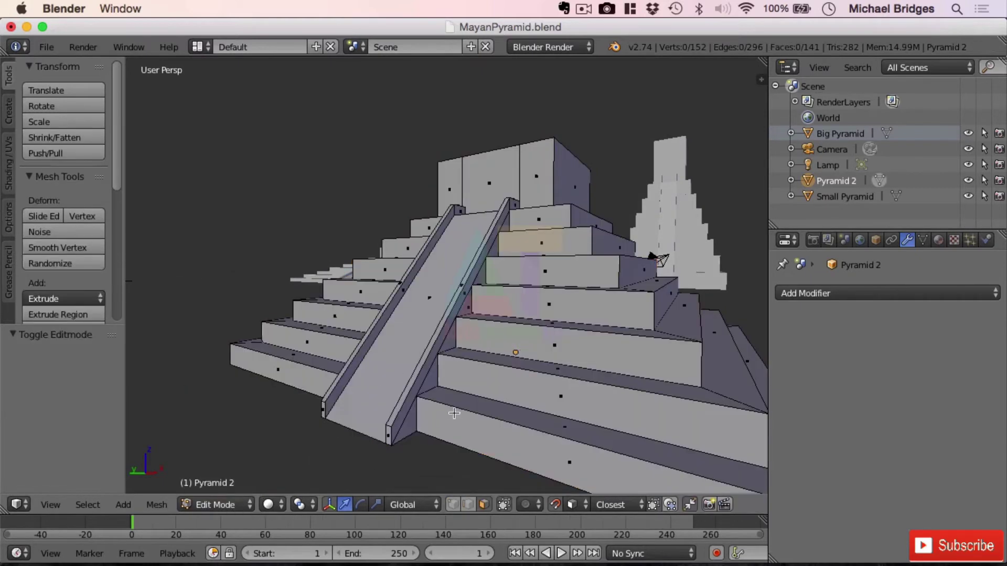
middle_drag(381, 435, 360, 425)
scroll(360, 425, up, 7)
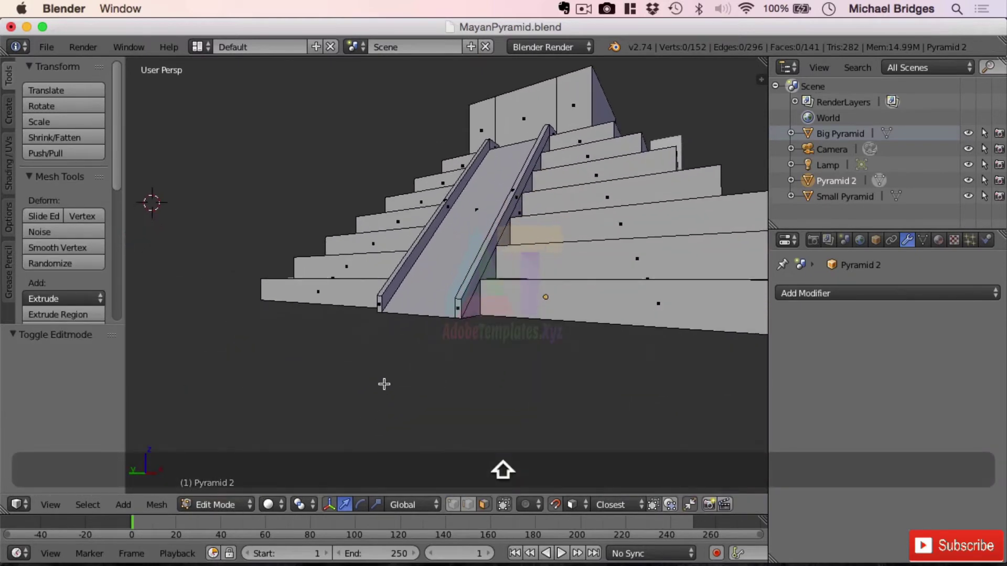
shift+middle_drag(351, 465, 405, 352)
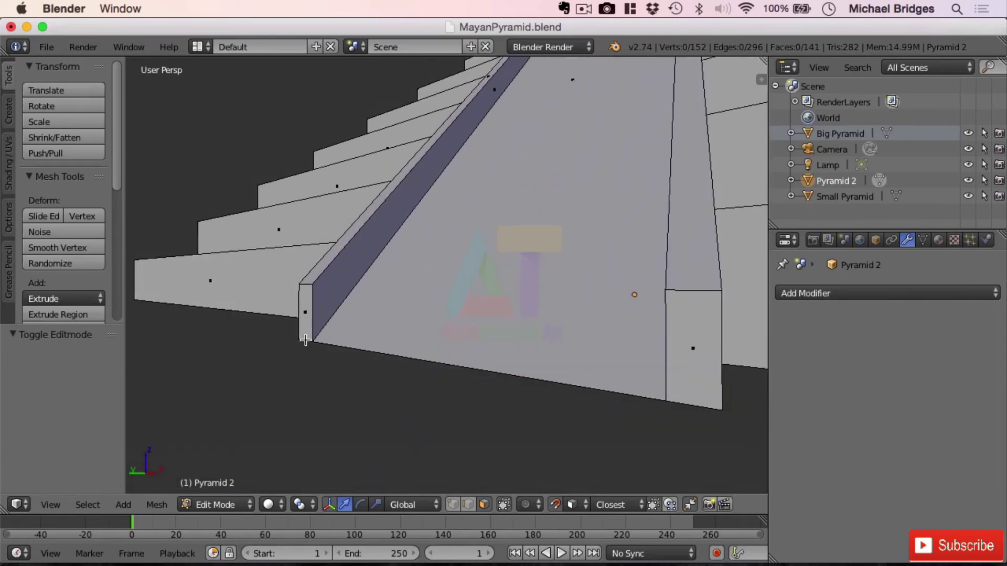
Step: With vertex select and Auto Merge on, extrude the ramp's bottom corner vertex 0.2 upward
click(453, 504)
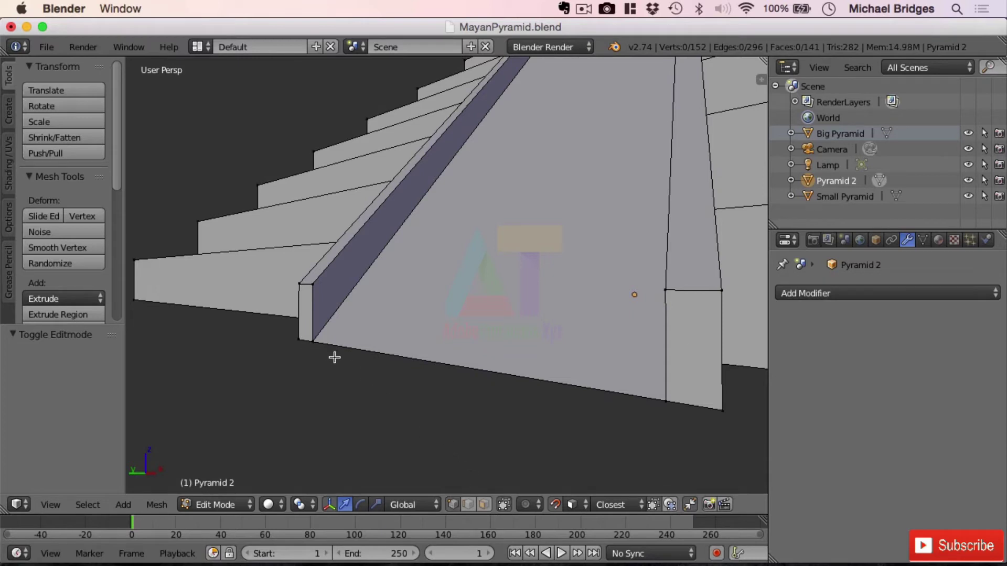
click(689, 505)
right_click(312, 341)
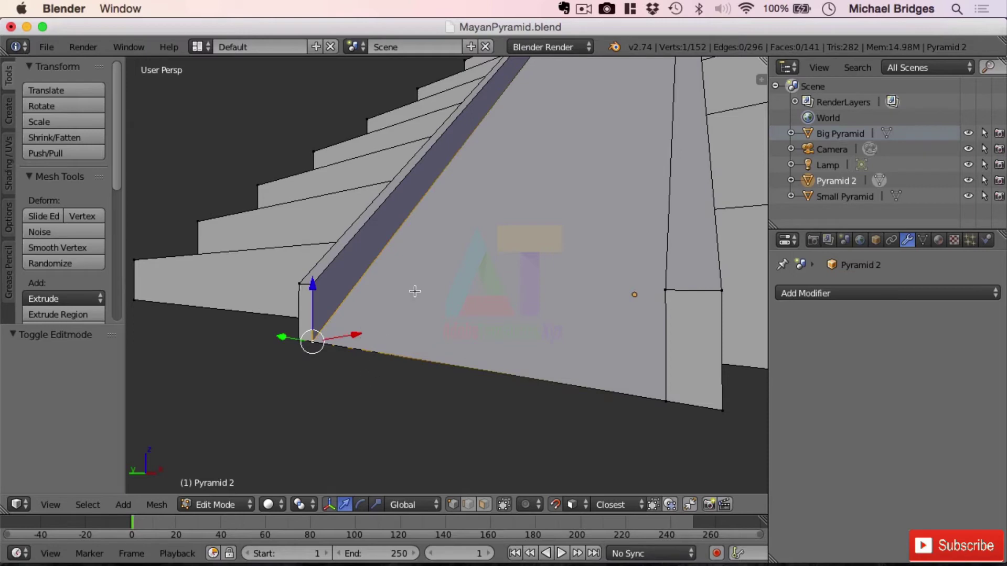
key(e)
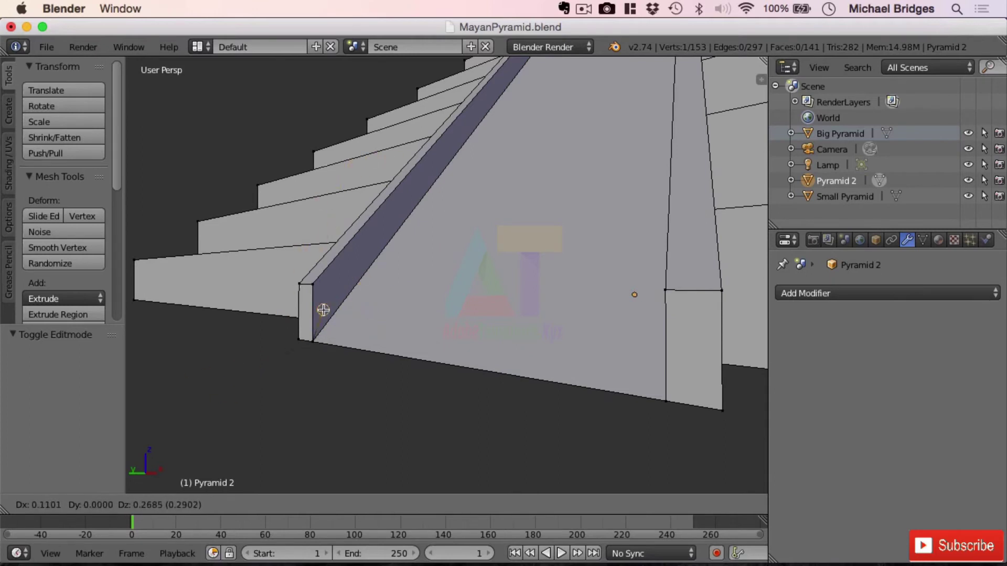
key(z)
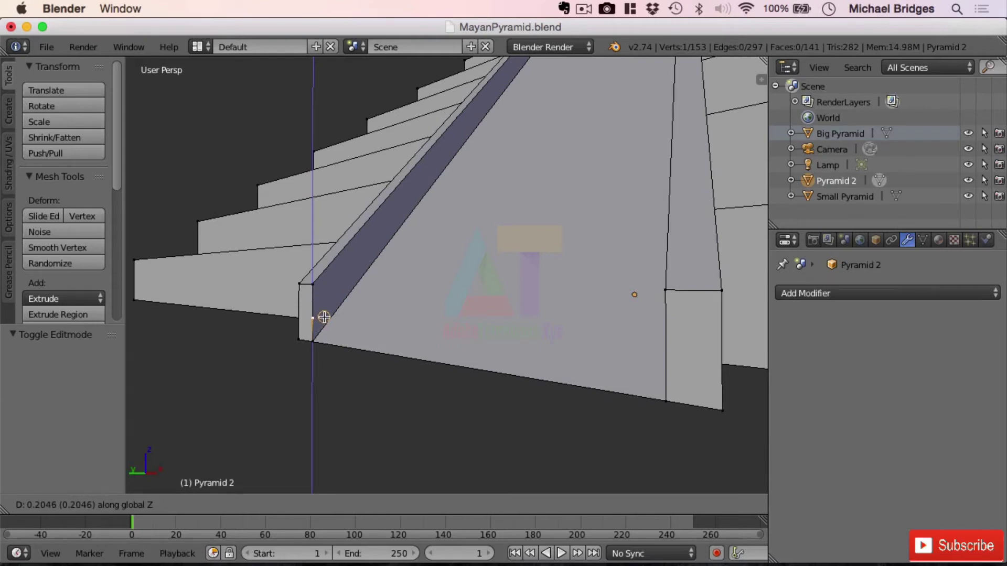
key(KP_Decimal)
key(KP_2)
key(KP_Enter)
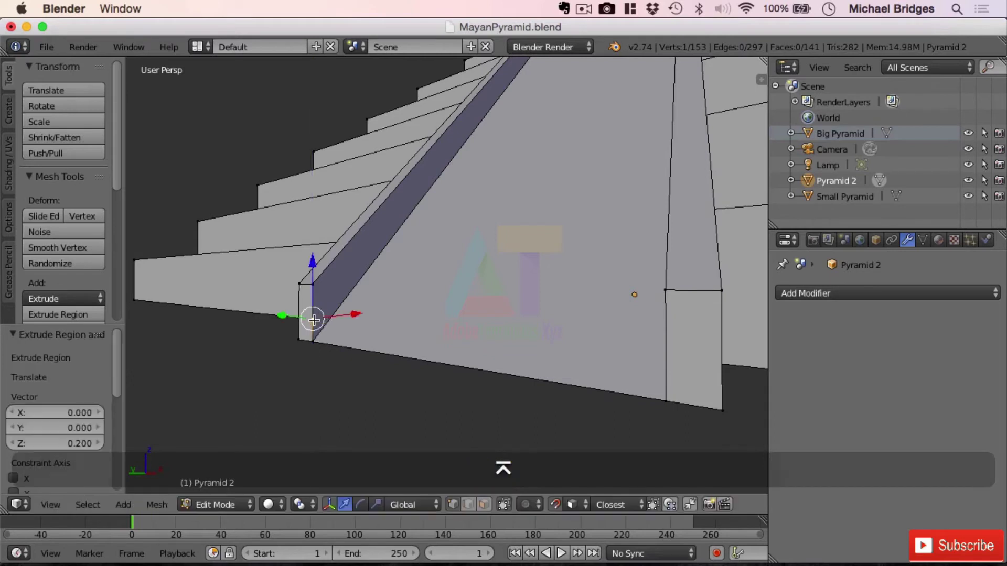
Step: Extrude the new vertex 0.2 along X
key(e)
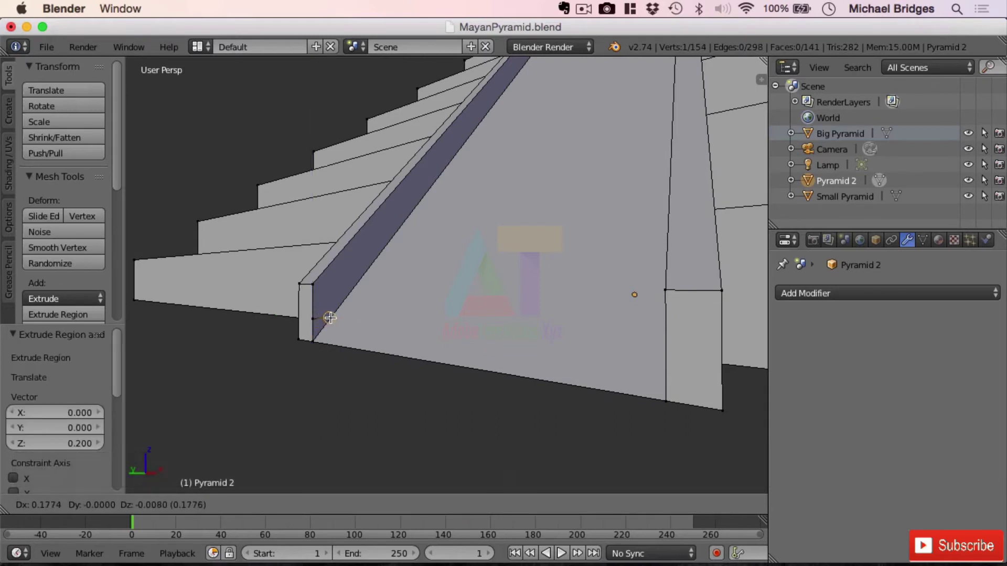
key(x)
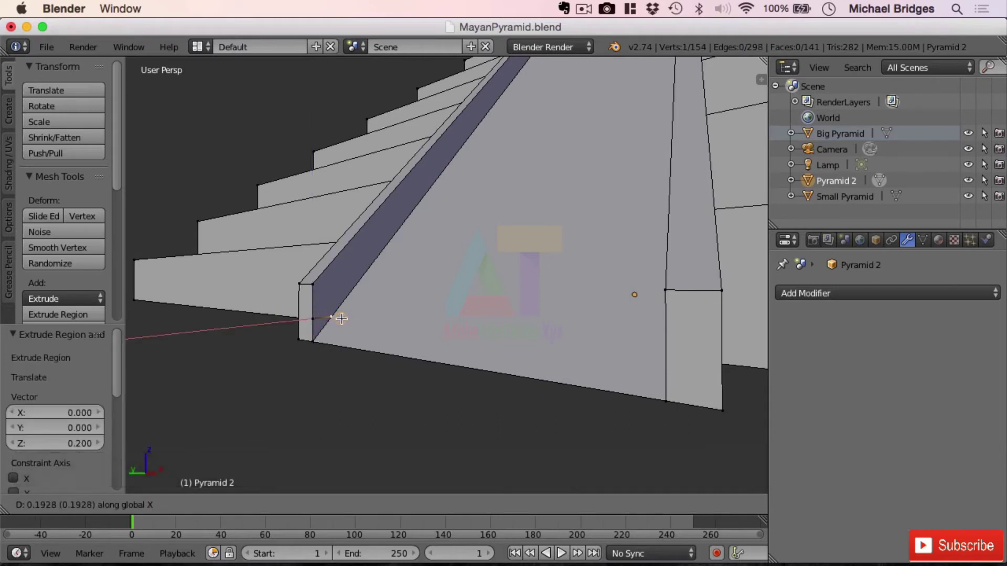
text(.2)
key(Return)
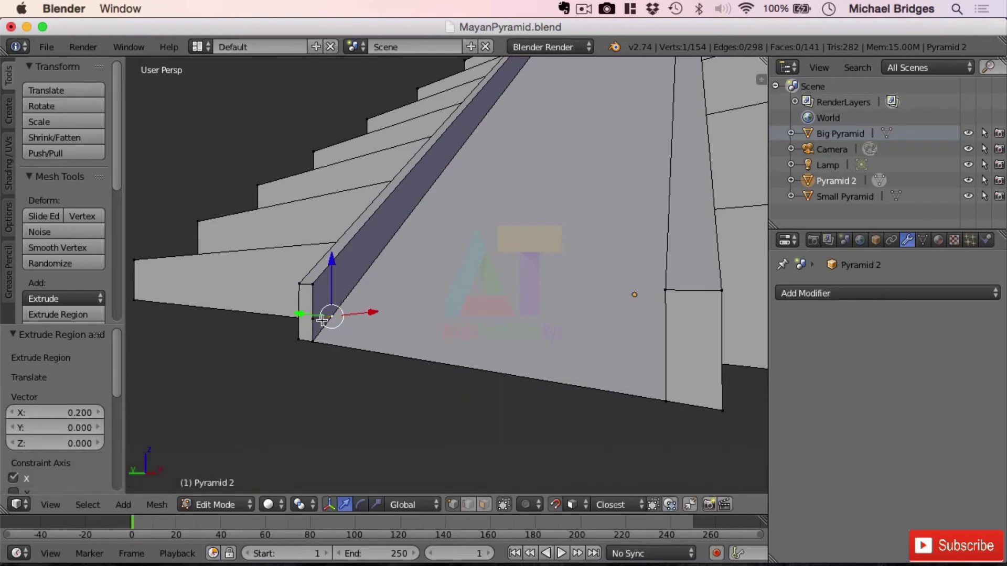
Step: Select the short new edge and the corner vertex at the ramp's foot
click(468, 505)
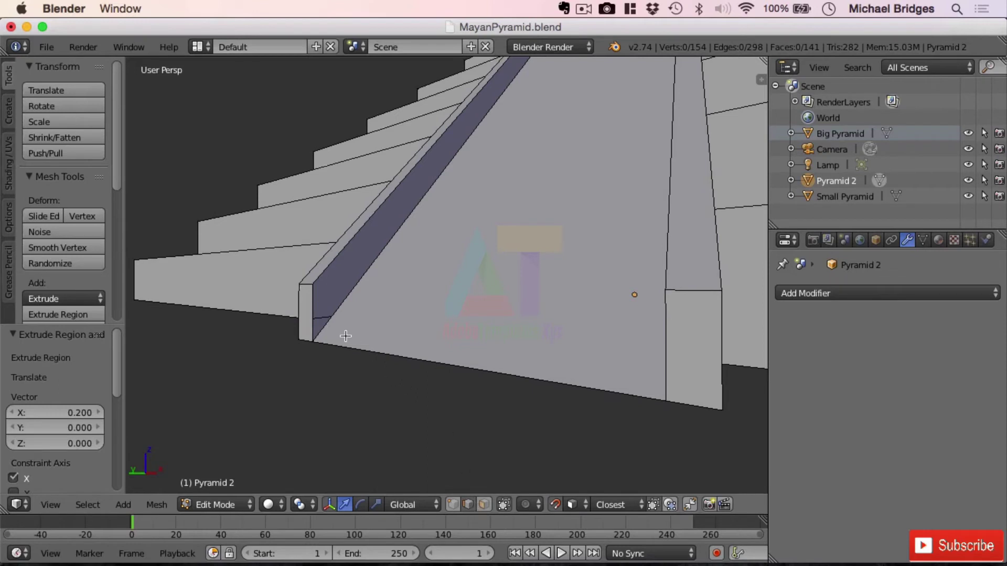
right_click(323, 305)
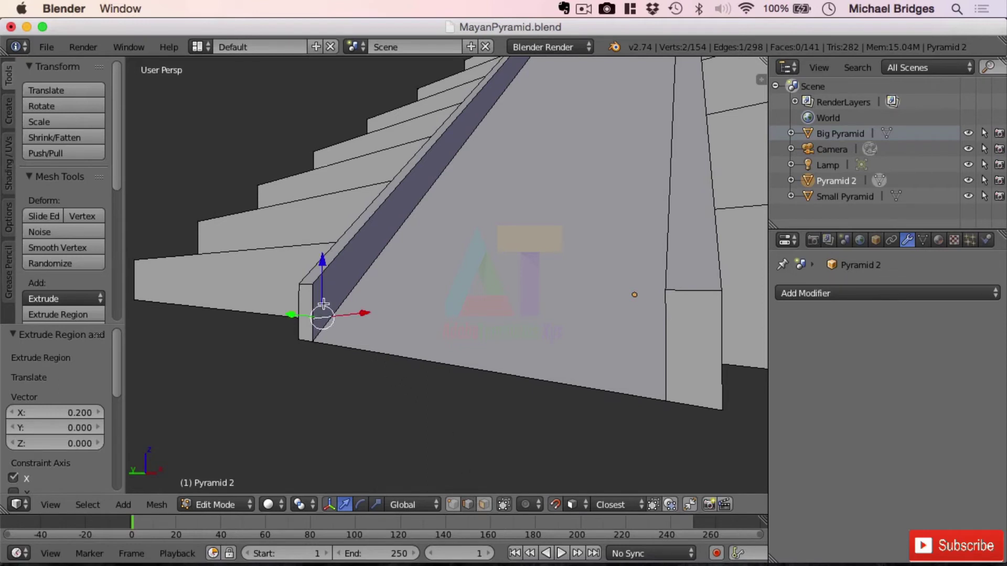
shift+right_click(312, 329)
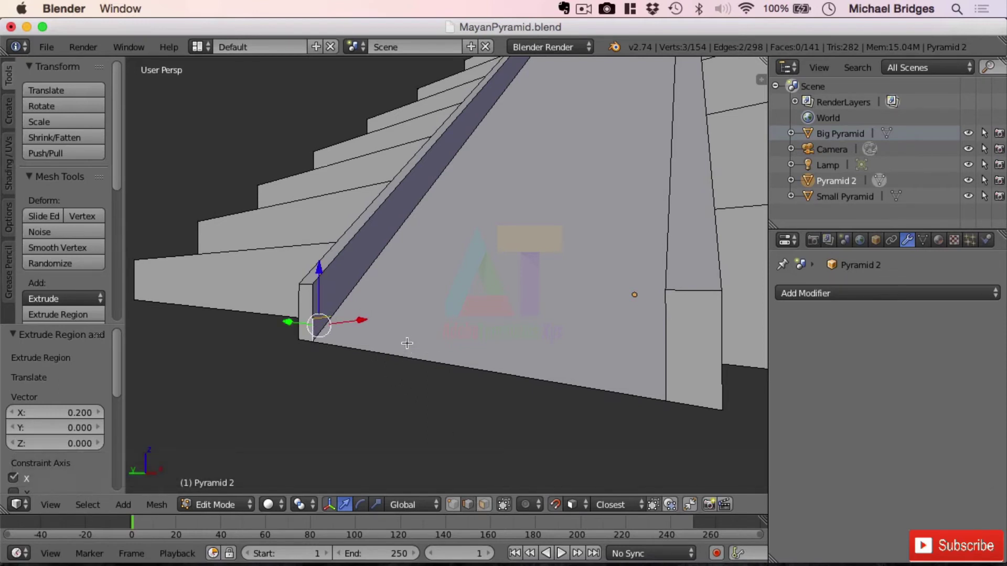
middle_drag(407, 343, 441, 323)
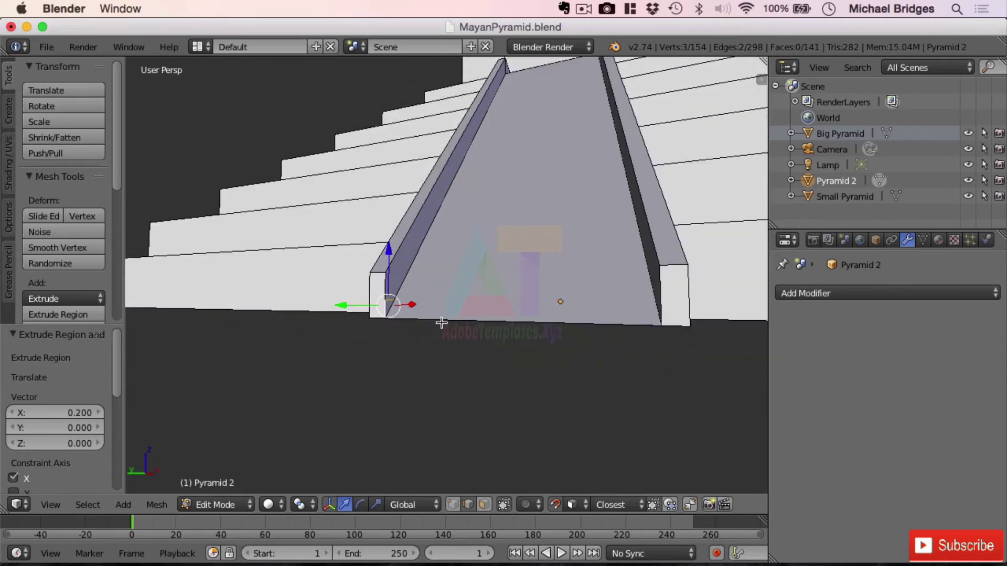
Step: With edge snapping, extrude the selected vertices 2.6 along negative Y across the ramp's foot
click(573, 505)
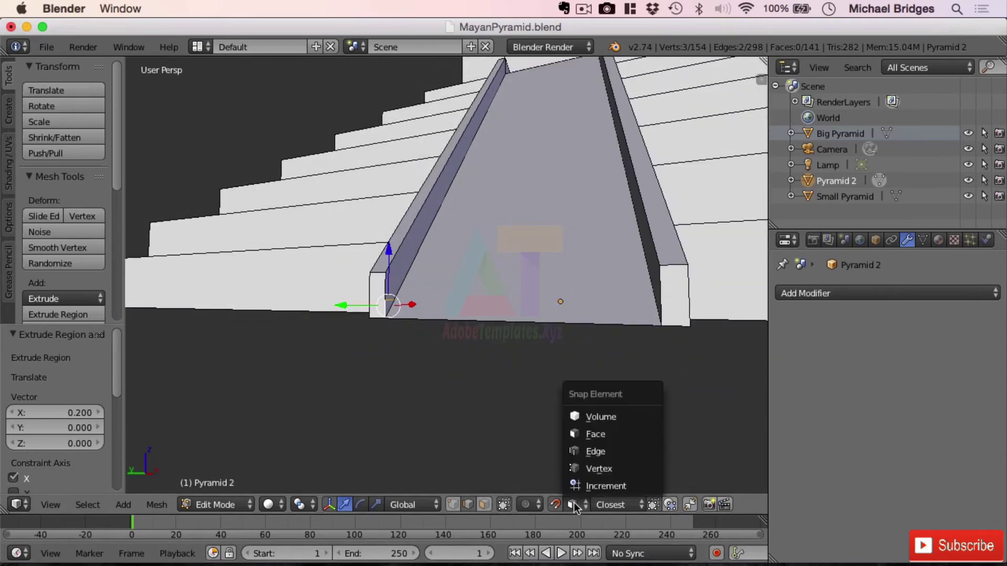
click(597, 451)
key(e)
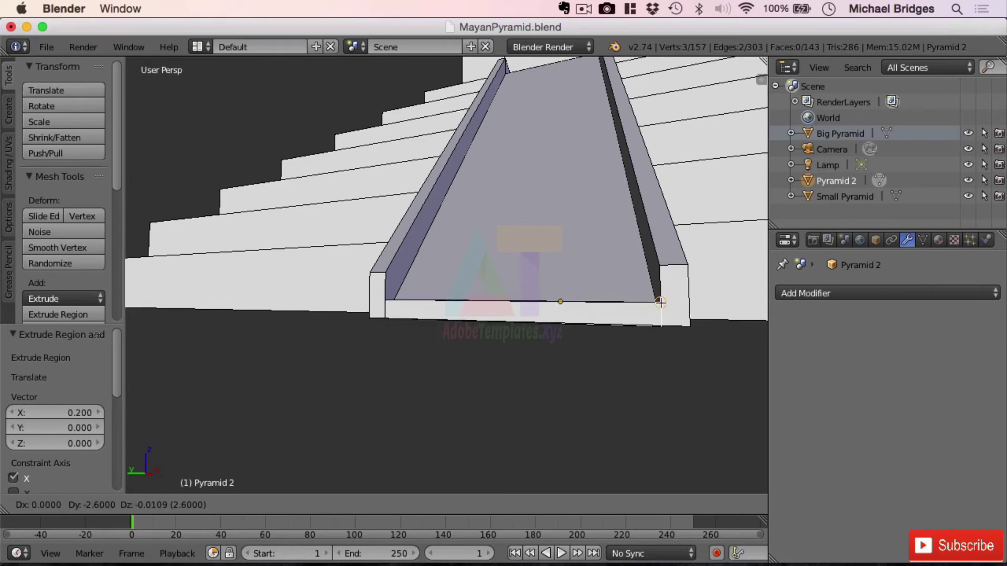
key(y)
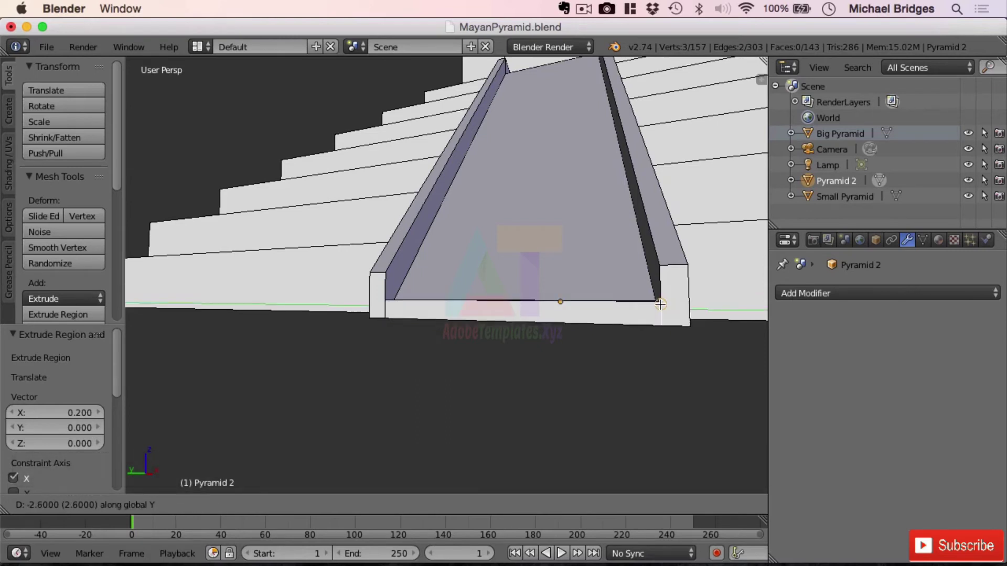
click(660, 305)
middle_drag(656, 309, 577, 344)
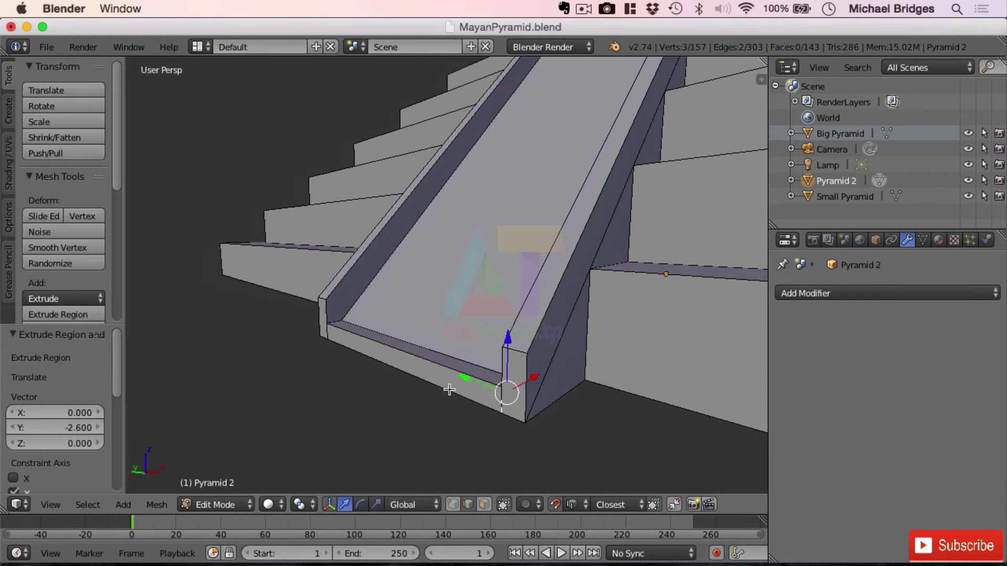
Step: With occlusion off, select the two ledge faces and separate them into a new object
click(483, 505)
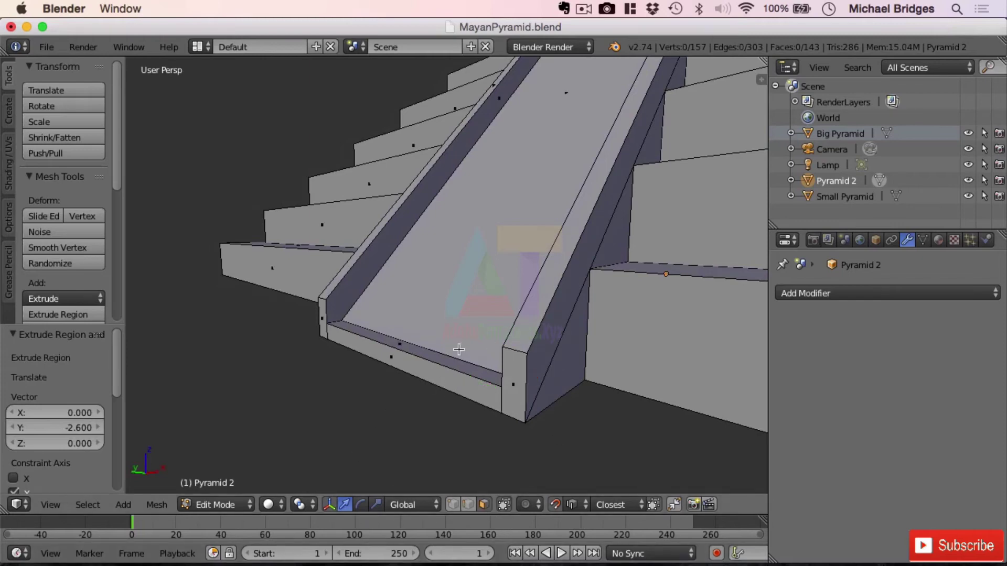
right_click(428, 364)
shift+right_click(431, 355)
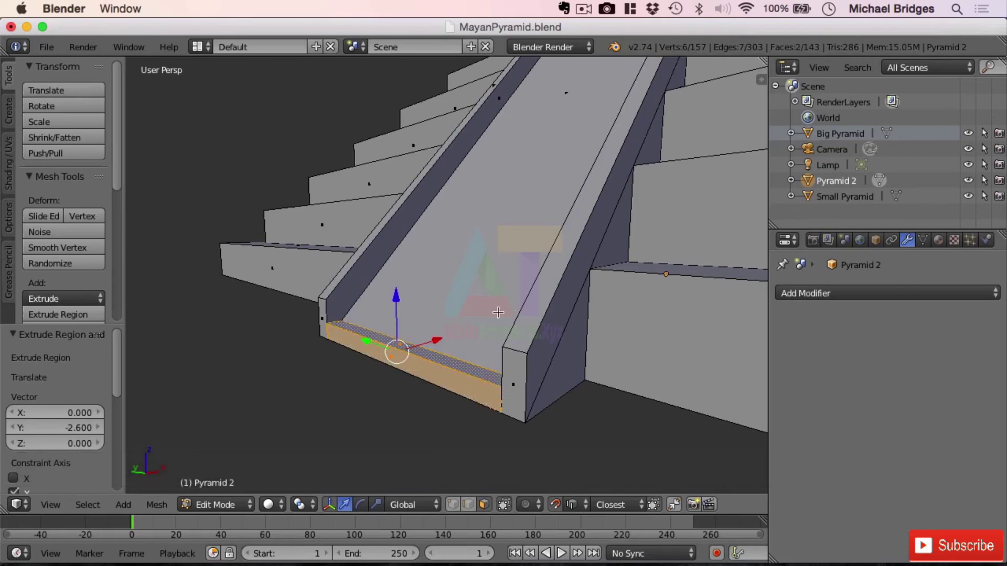
key(p)
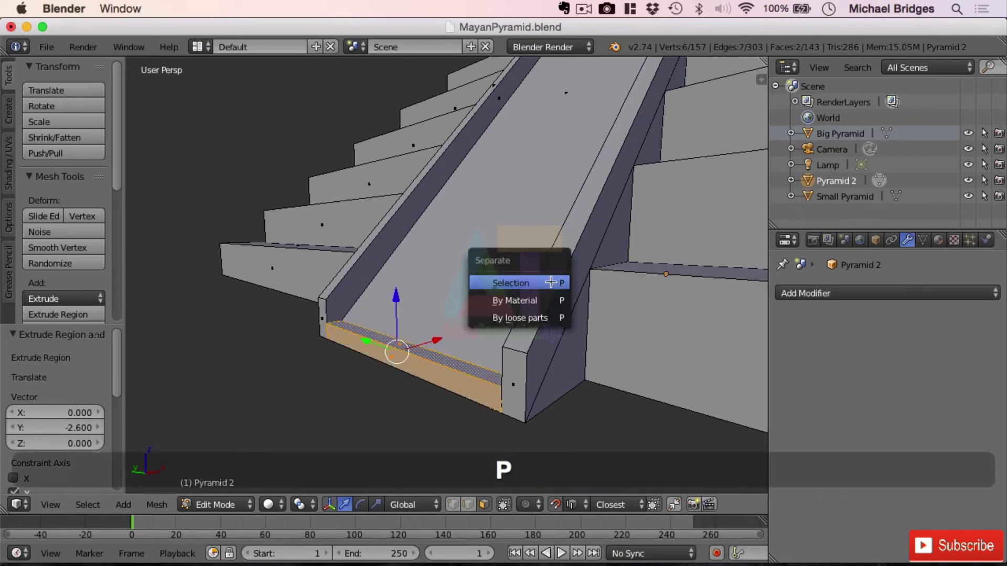
click(550, 279)
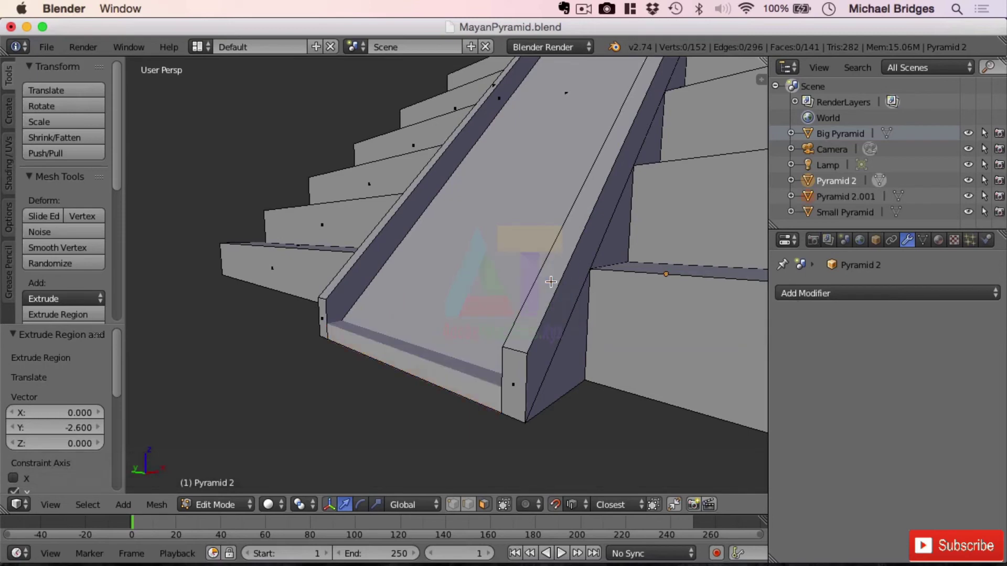
Step: Rename Pyramid 2.001 to 'Pyramid 2 Stairs'
click(852, 197)
double_click(861, 197)
drag(861, 198, 917, 195)
text(Stairs)
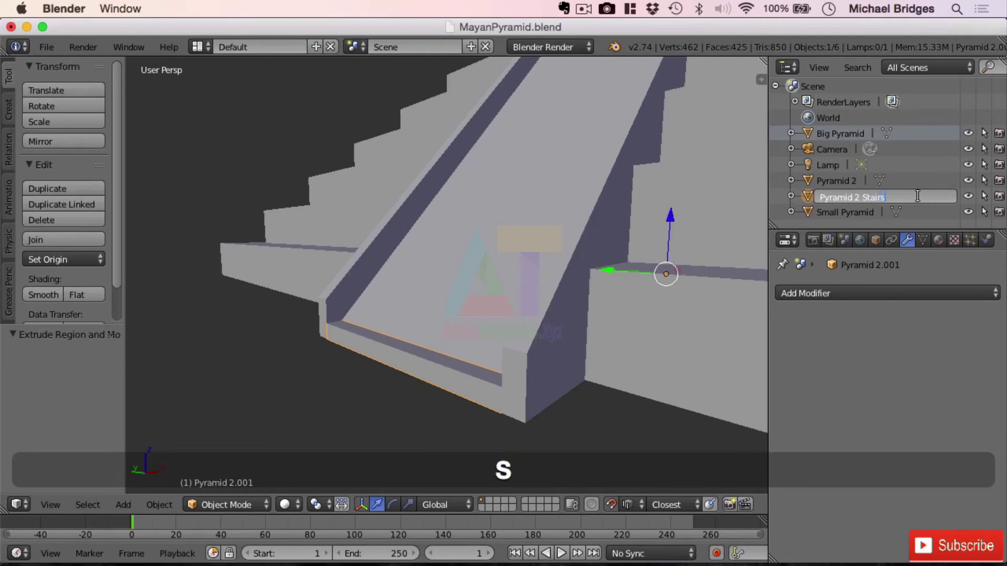
key(Return)
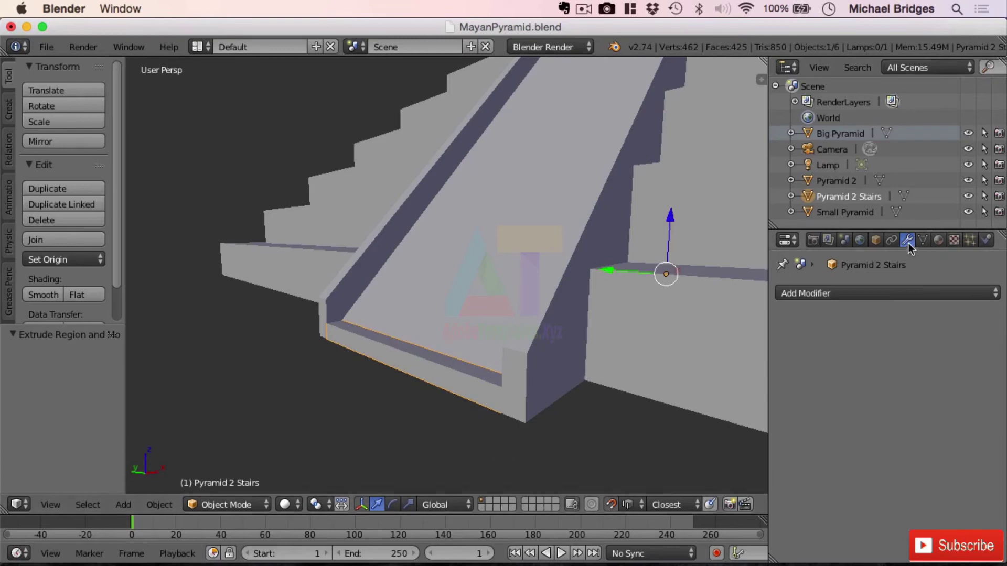
Step: Add an Array modifier to Pyramid 2 Stairs and set its relative offset Z to 1
click(803, 294)
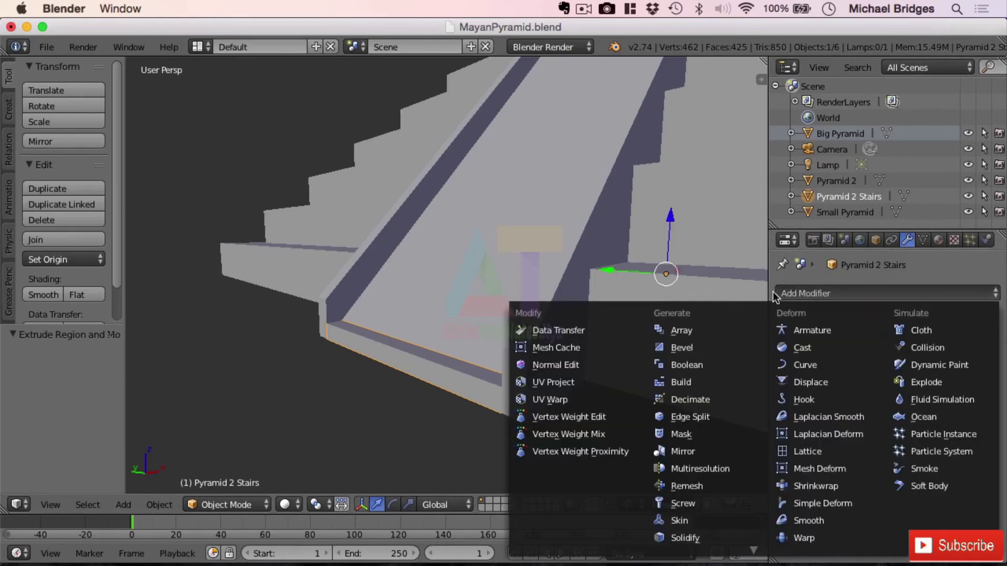
click(678, 332)
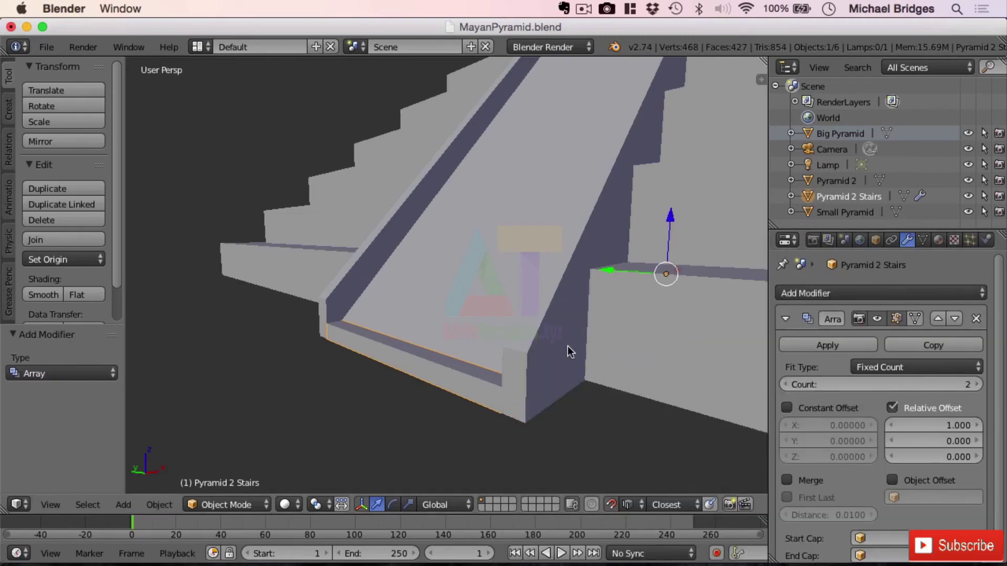
mouse_move(571, 351)
middle_down()
mouse_move(669, 328)
mouse_move(562, 344)
middle_up()
key(z)
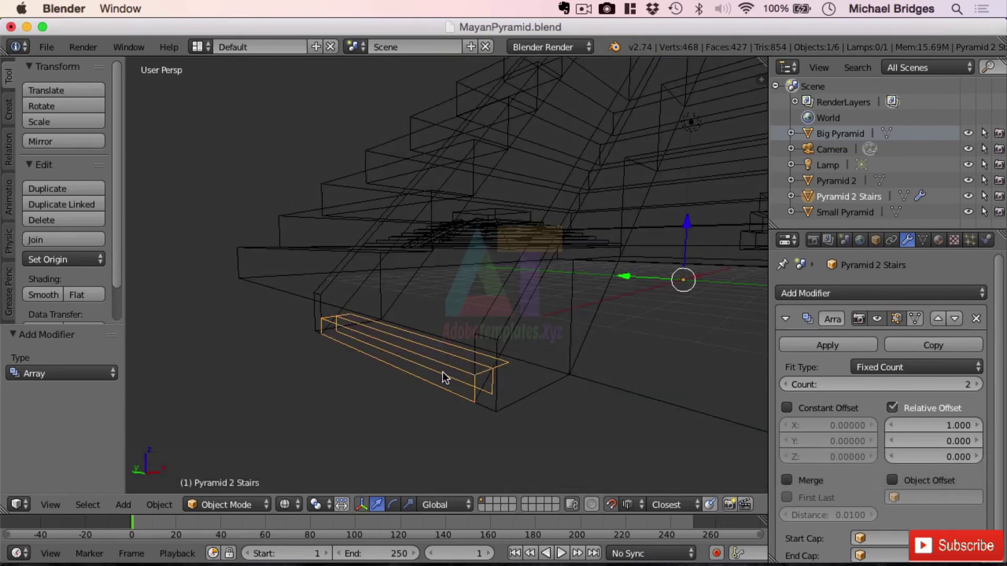
key(z)
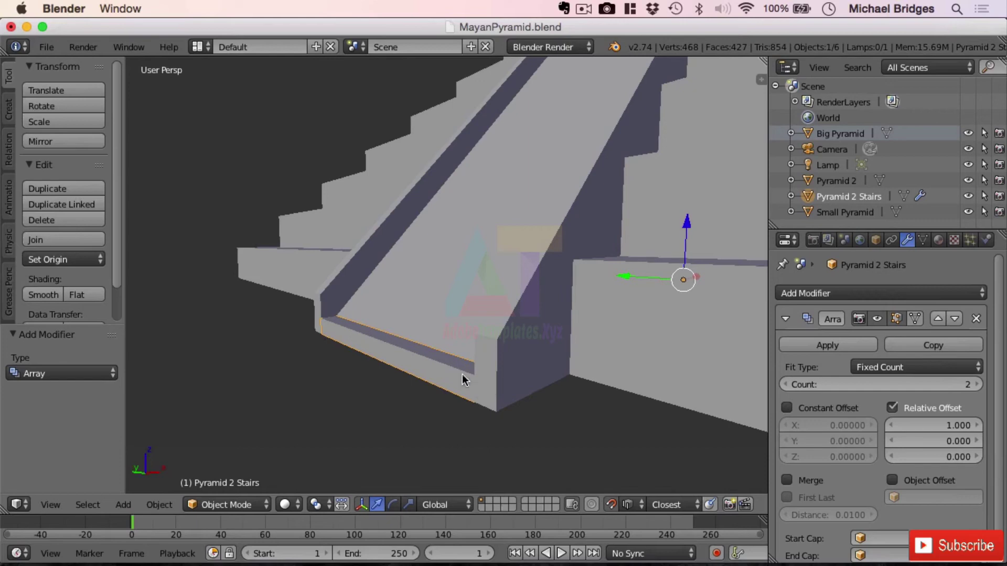
click(943, 457)
text(1)
key(Return)
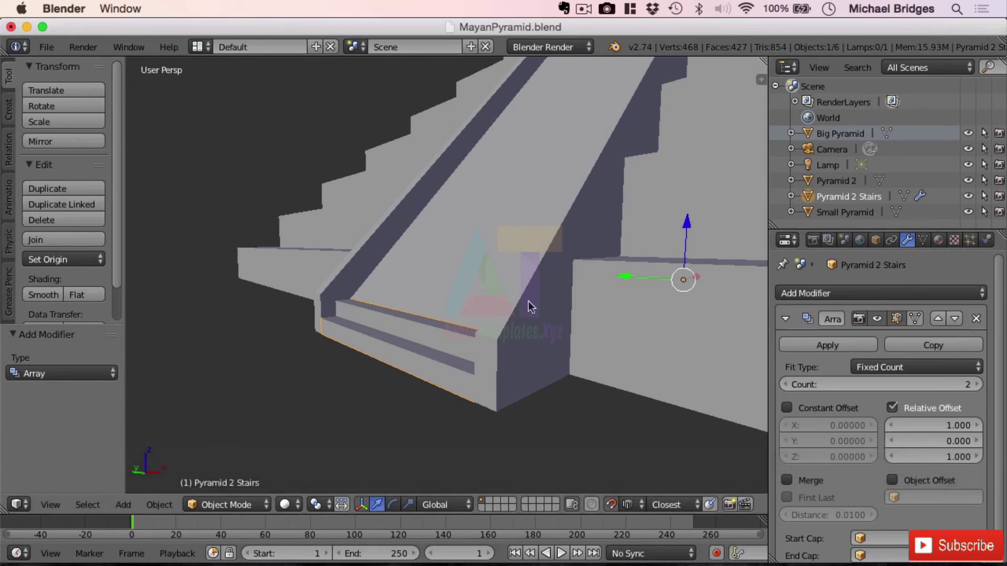
scroll(454, 349, down, 3)
Step: Raise the Array count to 35 and apply the modifier
middle_drag(704, 156, 631, 256)
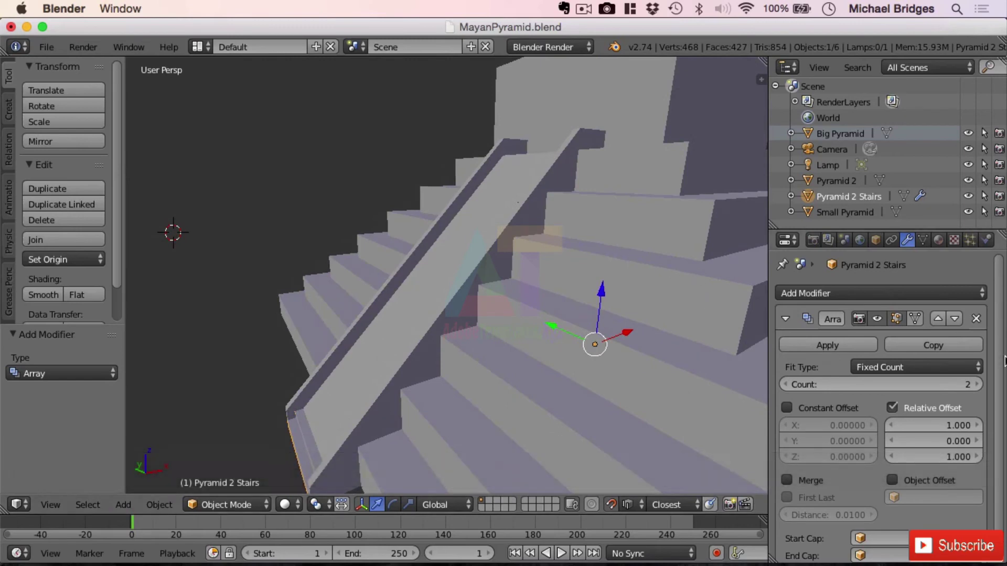
mouse_move(967, 384)
mouse_down()
mouse_move(995, 384)
mouse_move(986, 384)
mouse_up()
middle_drag(701, 99, 656, 139)
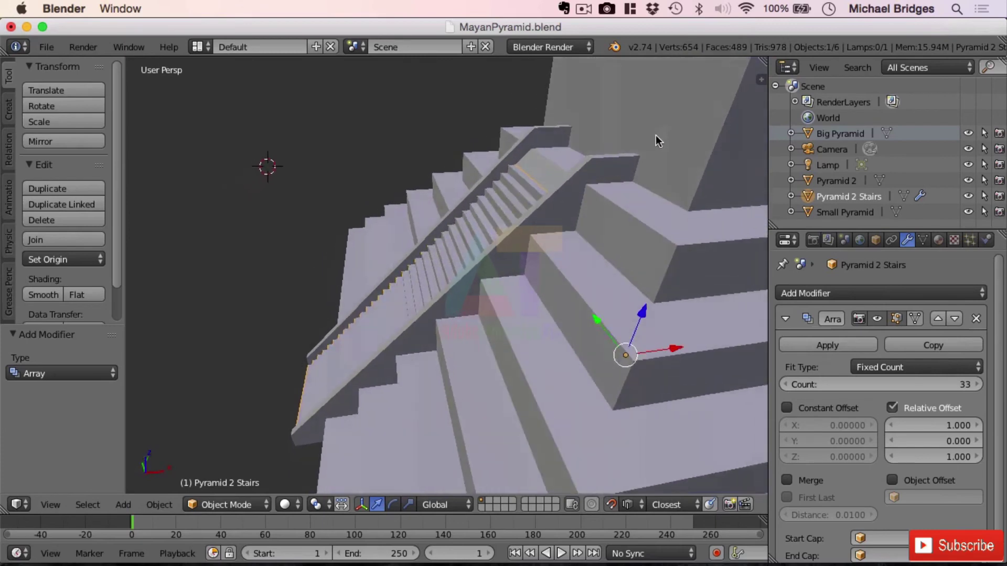
click(976, 384)
click(976, 385)
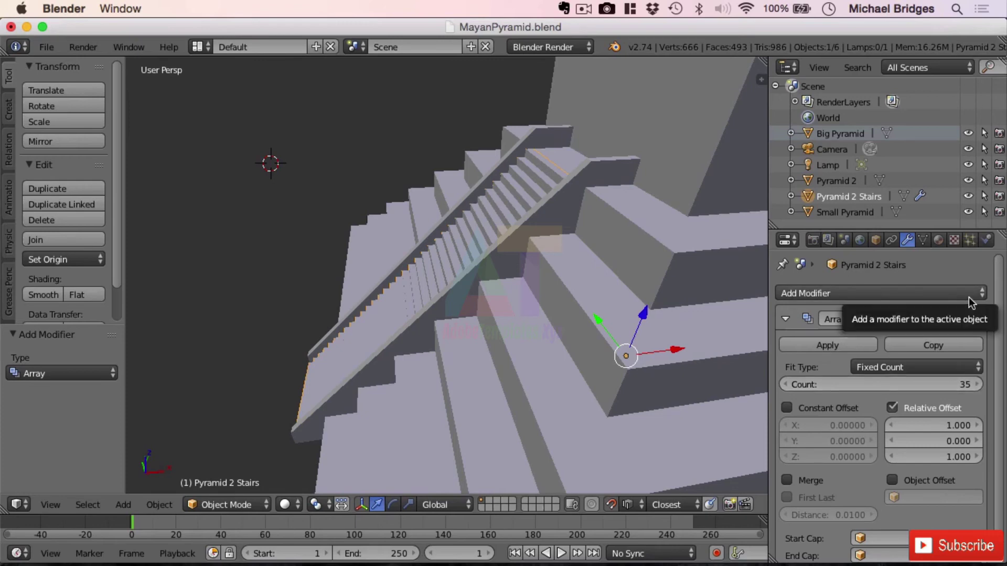
click(854, 347)
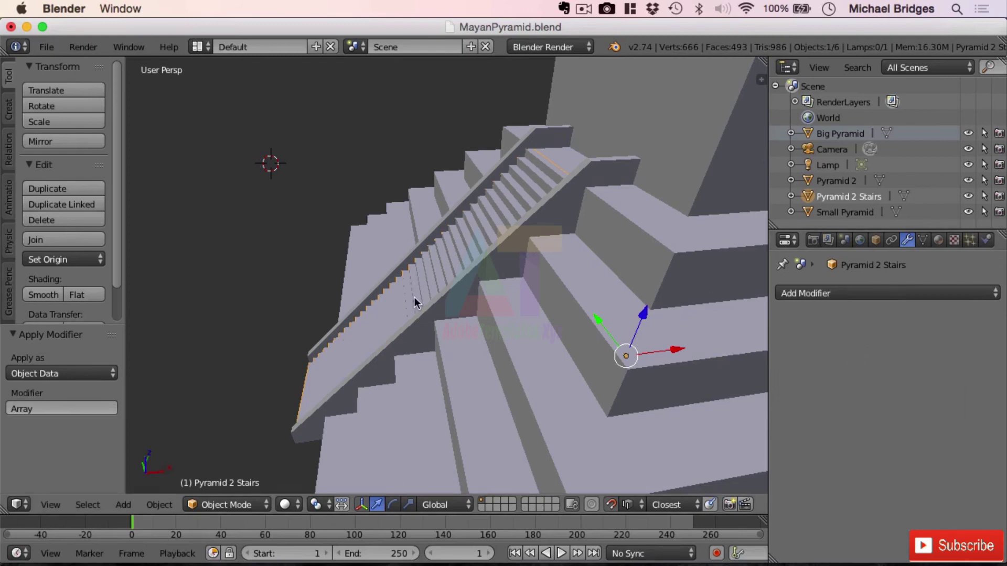
click(257, 502)
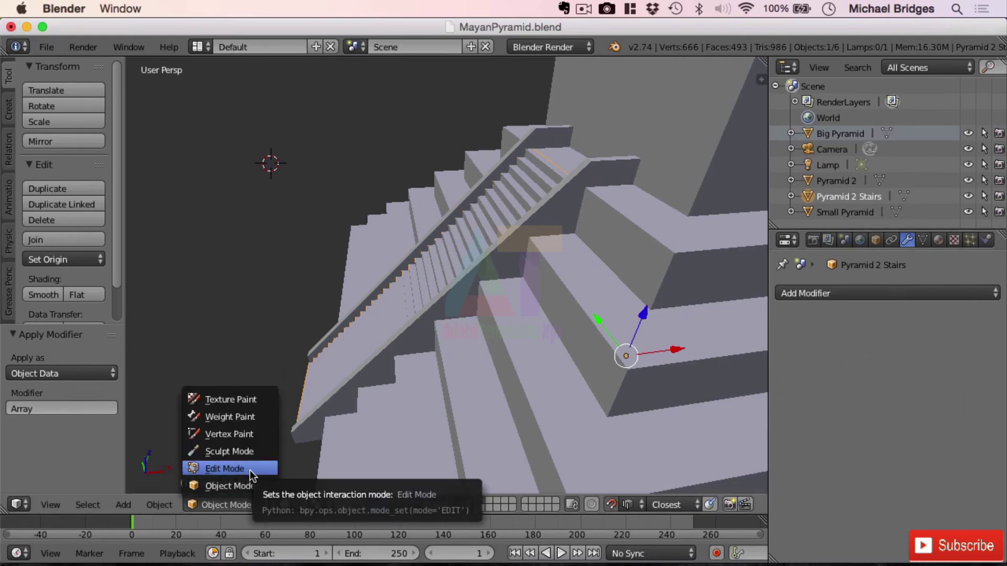
click(226, 469)
right_click(447, 266)
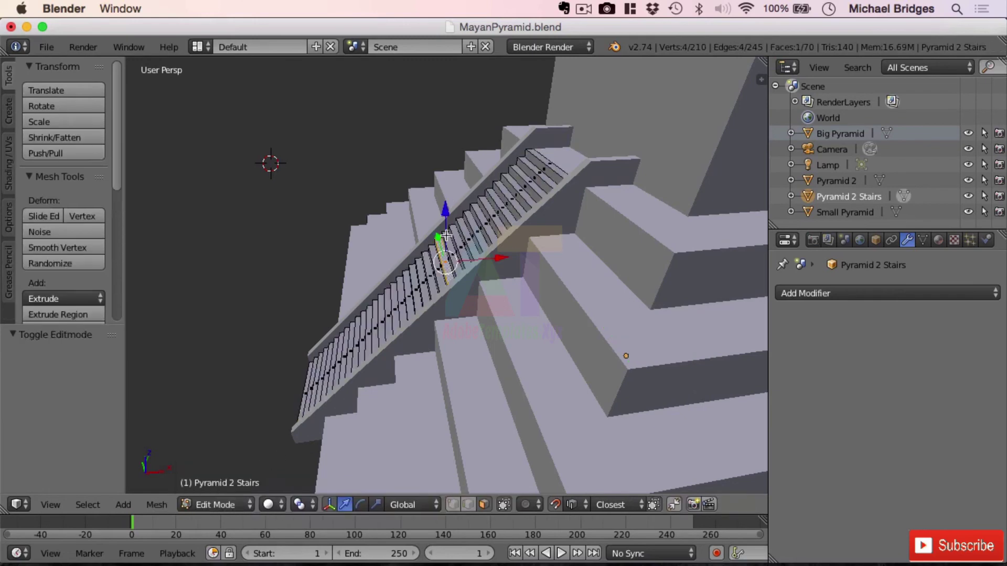
drag(444, 215, 446, 200)
key(super+z)
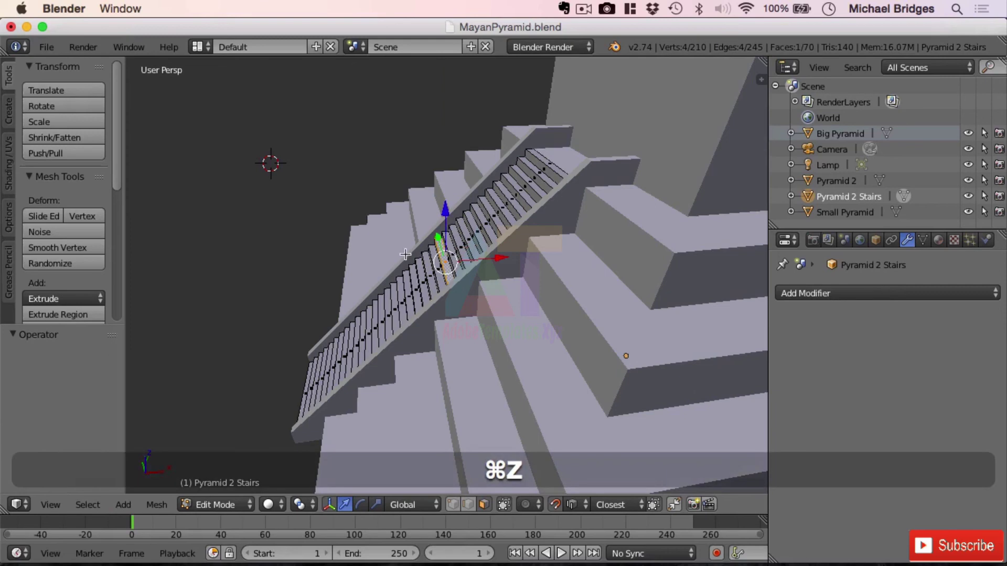
middle_drag(374, 302, 336, 446)
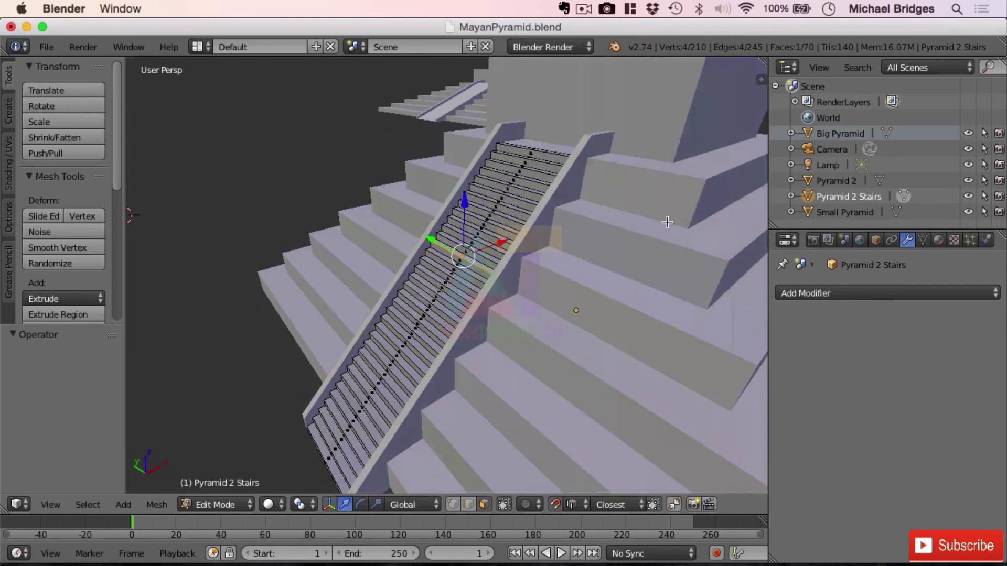
click(229, 505)
Step: In Object Mode, select Pyramid 2 and Pyramid 2 Stairs and join them with Ctrl+J
click(232, 487)
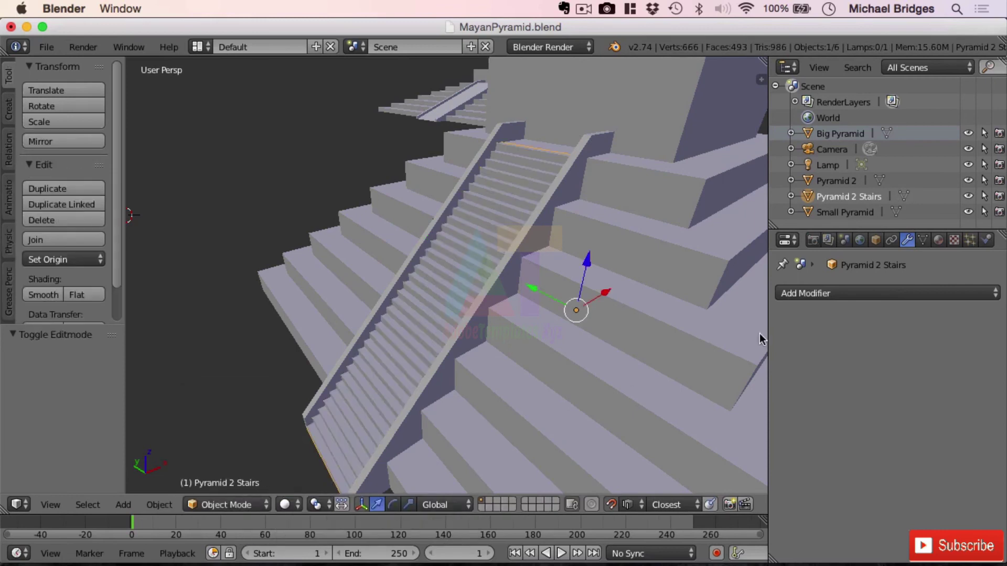
right_click(485, 200)
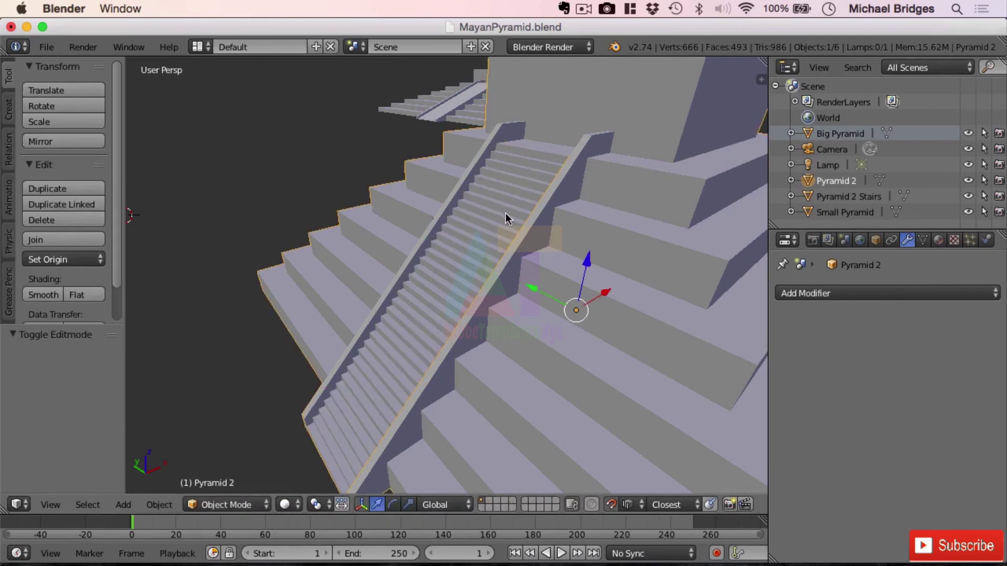
shift+right_click(508, 190)
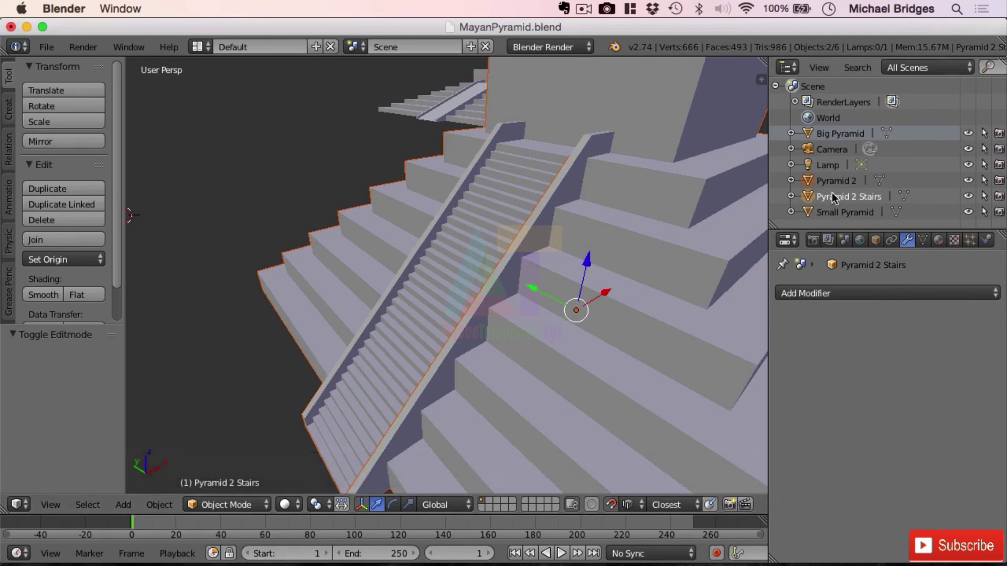
key(ctrl+j)
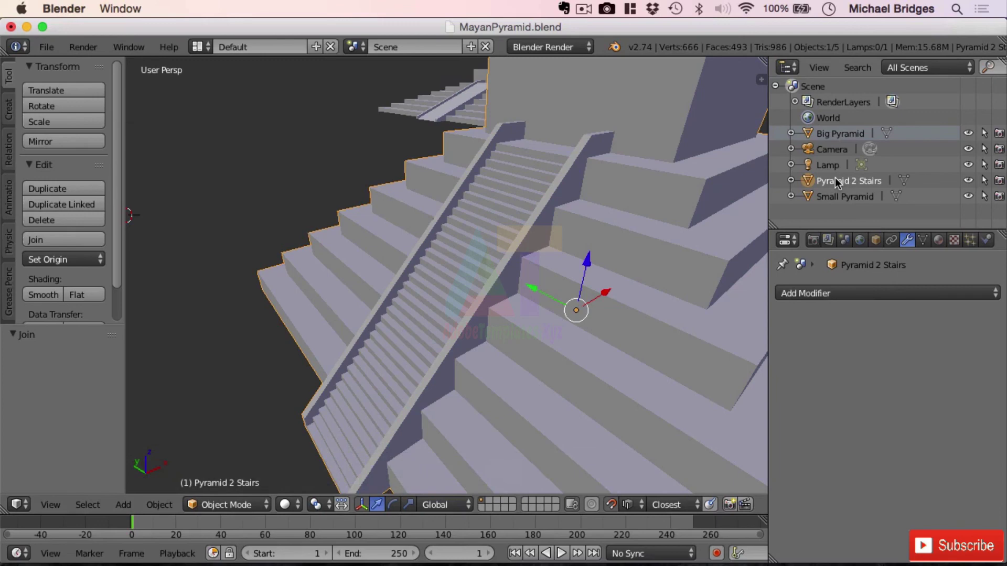
Step: Rename the joined object to 'Pyramid' in the outliner
double_click(854, 179)
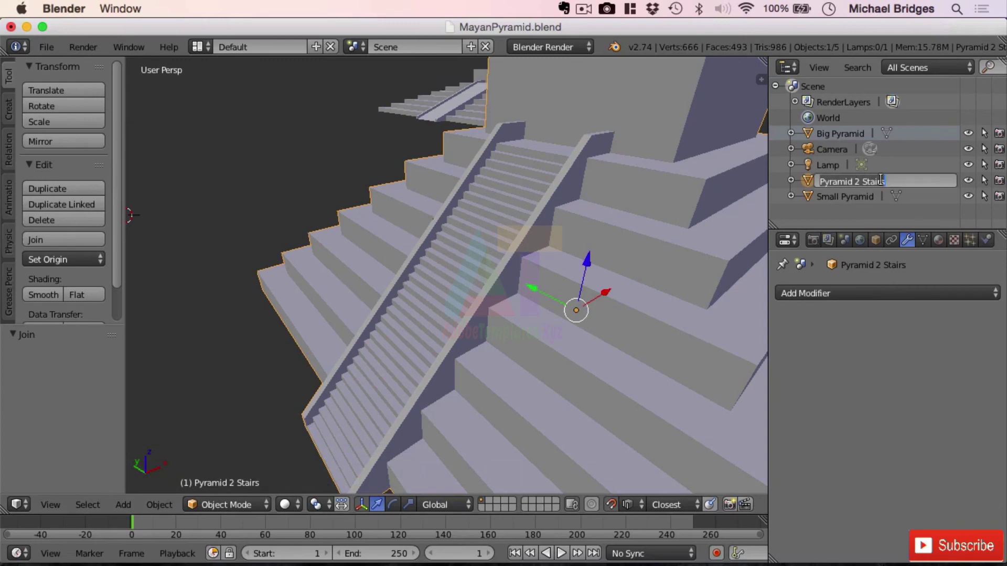
click(892, 177)
key(BackSpace)
key(BackSpace)
key(BackSpace)
key(BackSpace)
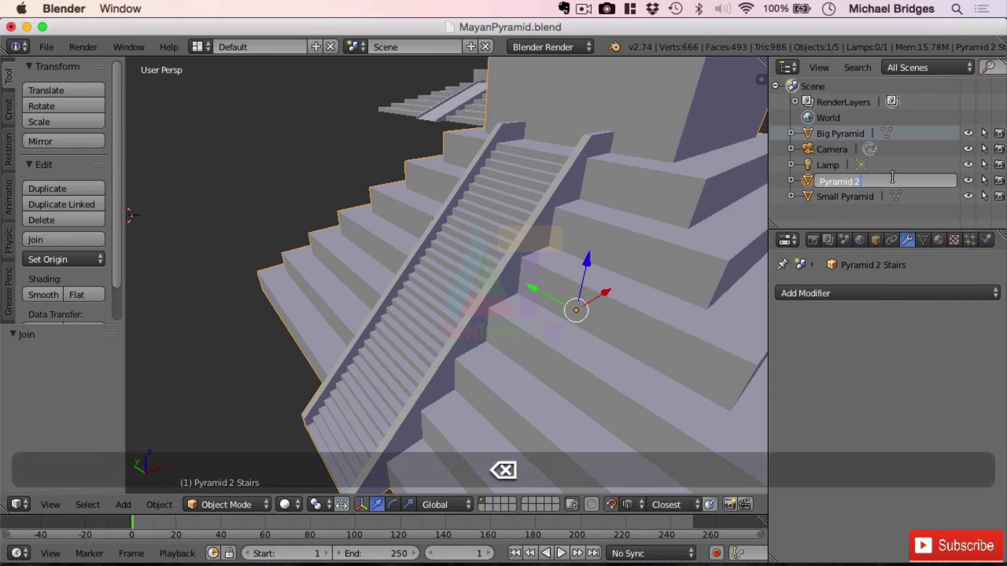
key(Return)
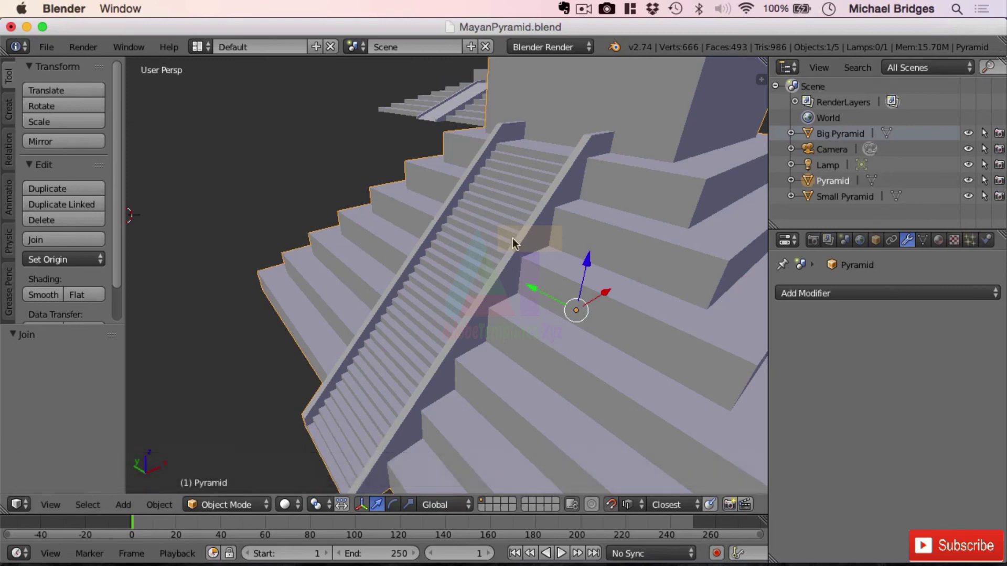
scroll(512, 238, down, 3)
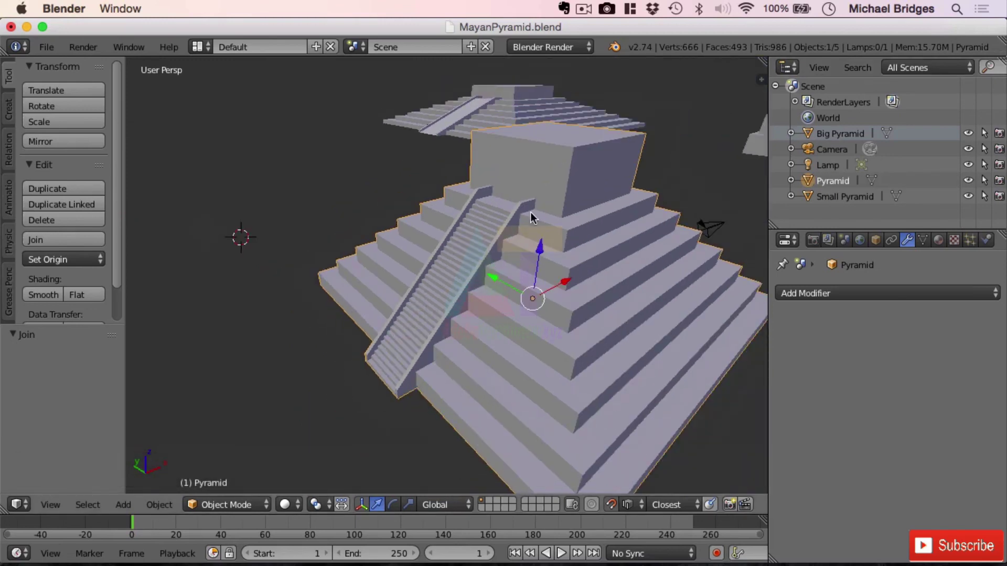